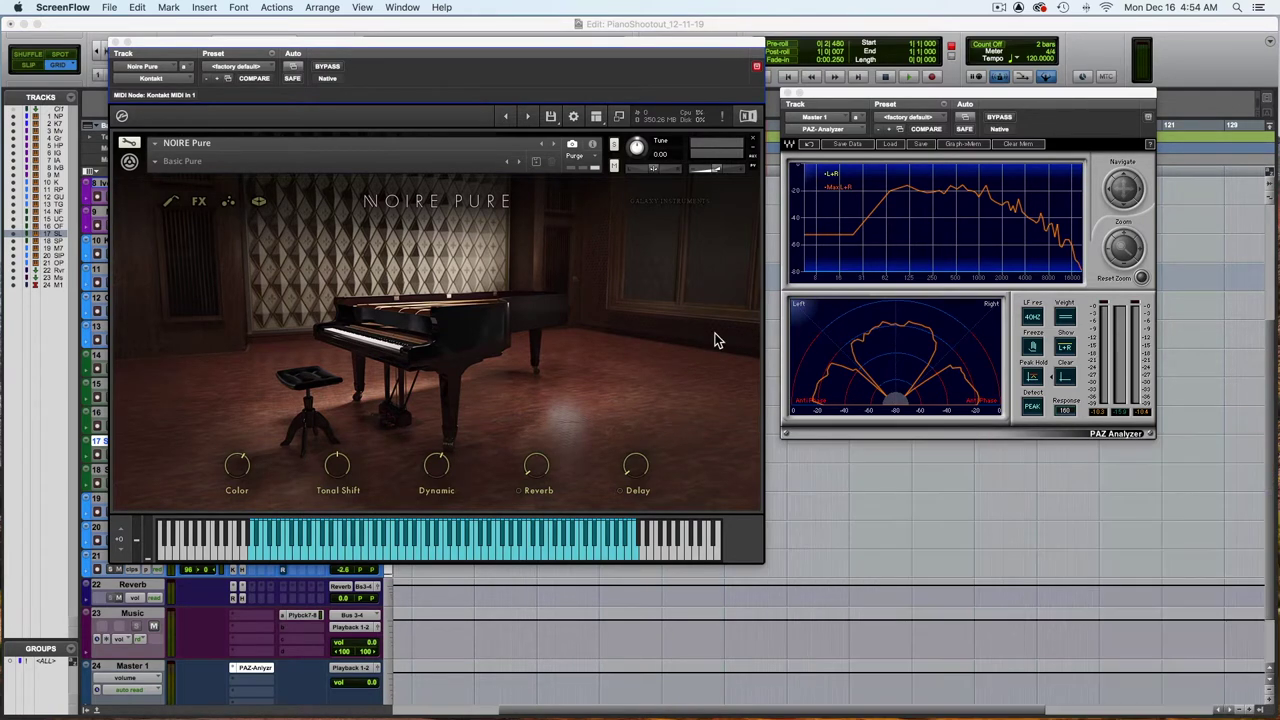
Step: Try lower settings of Noire Pure's Color control, passing 3% and going down to -53%
left_click(240, 463)
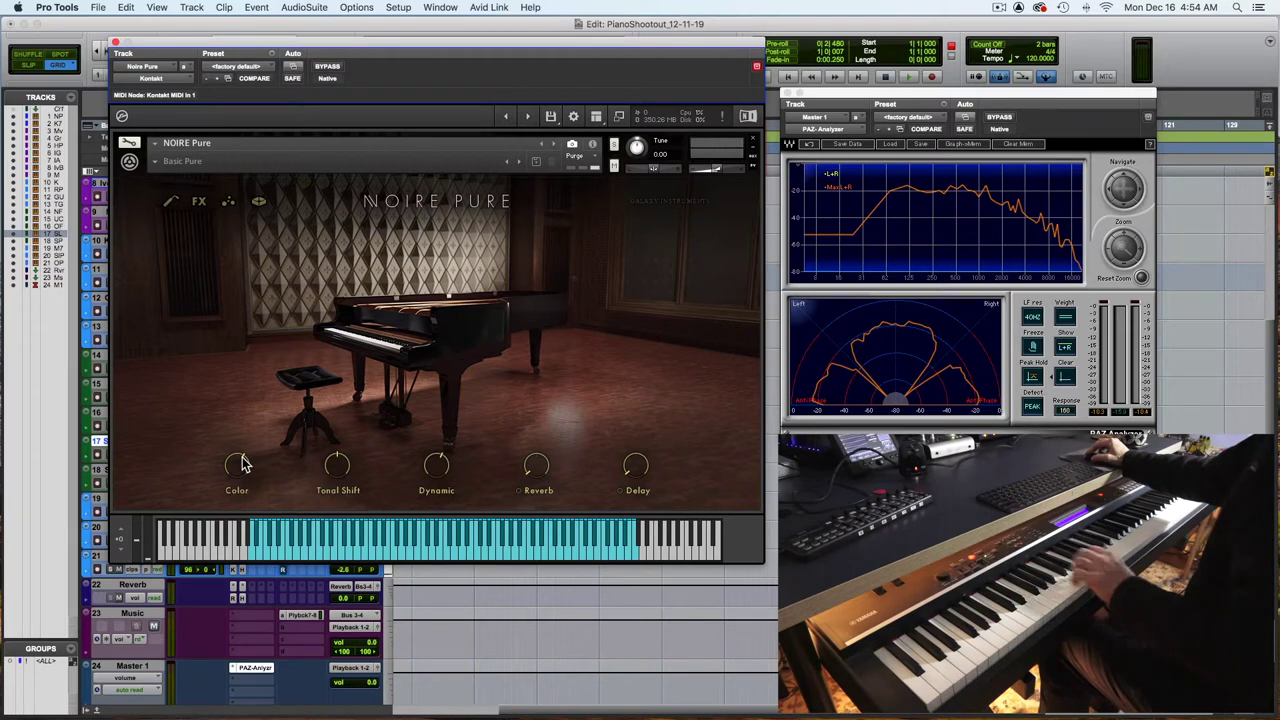
mouse_move(233, 465)
scroll(228, 476, "up", 3)
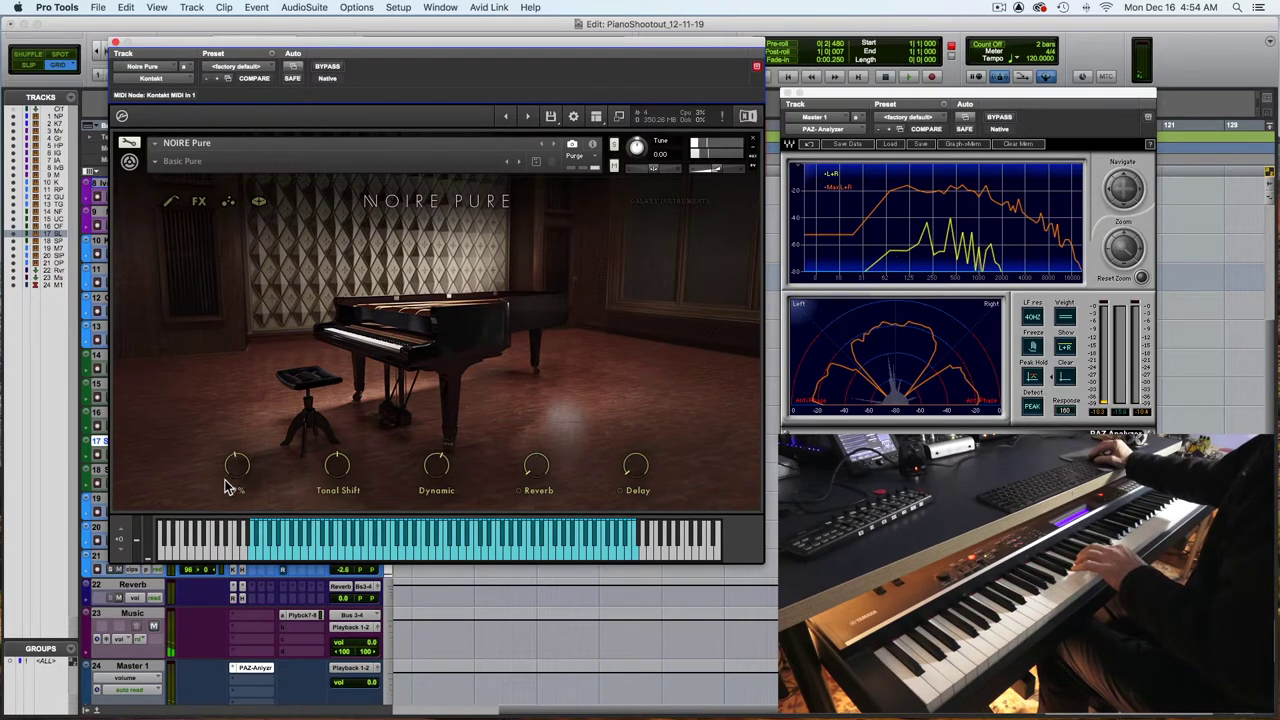
scroll(223, 480, "down", 3)
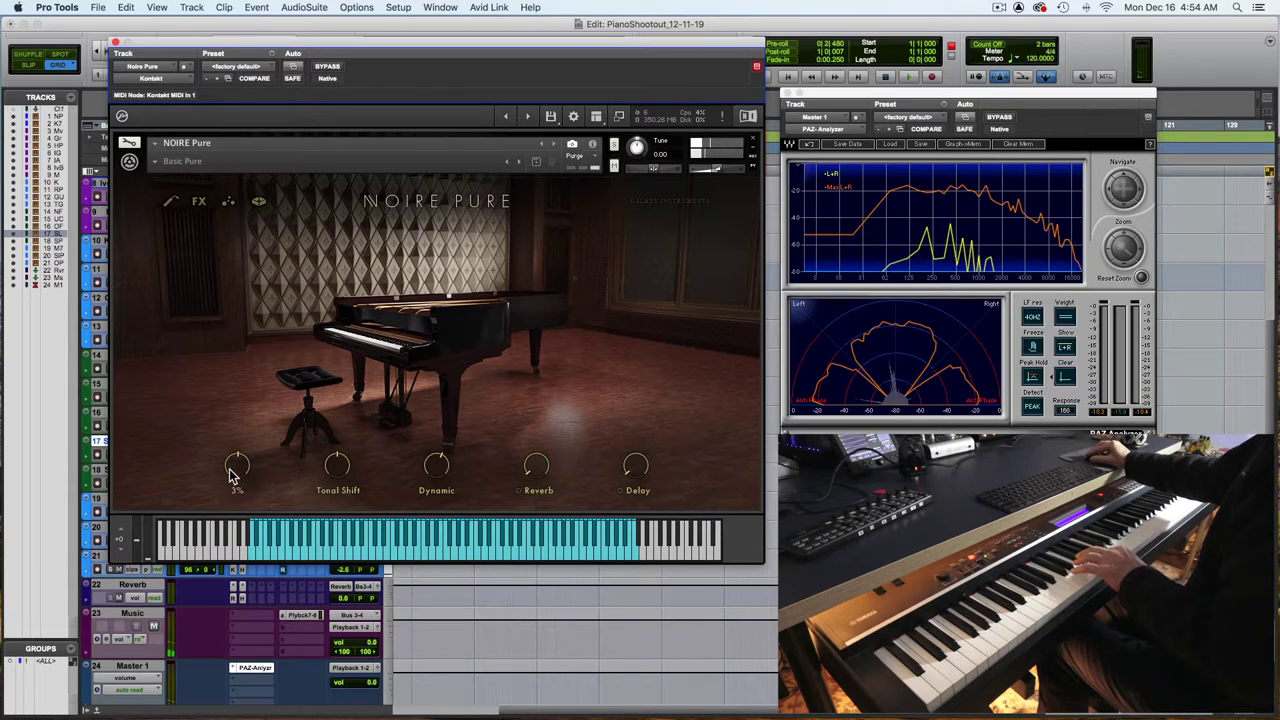
scroll(210, 499, "down", 2)
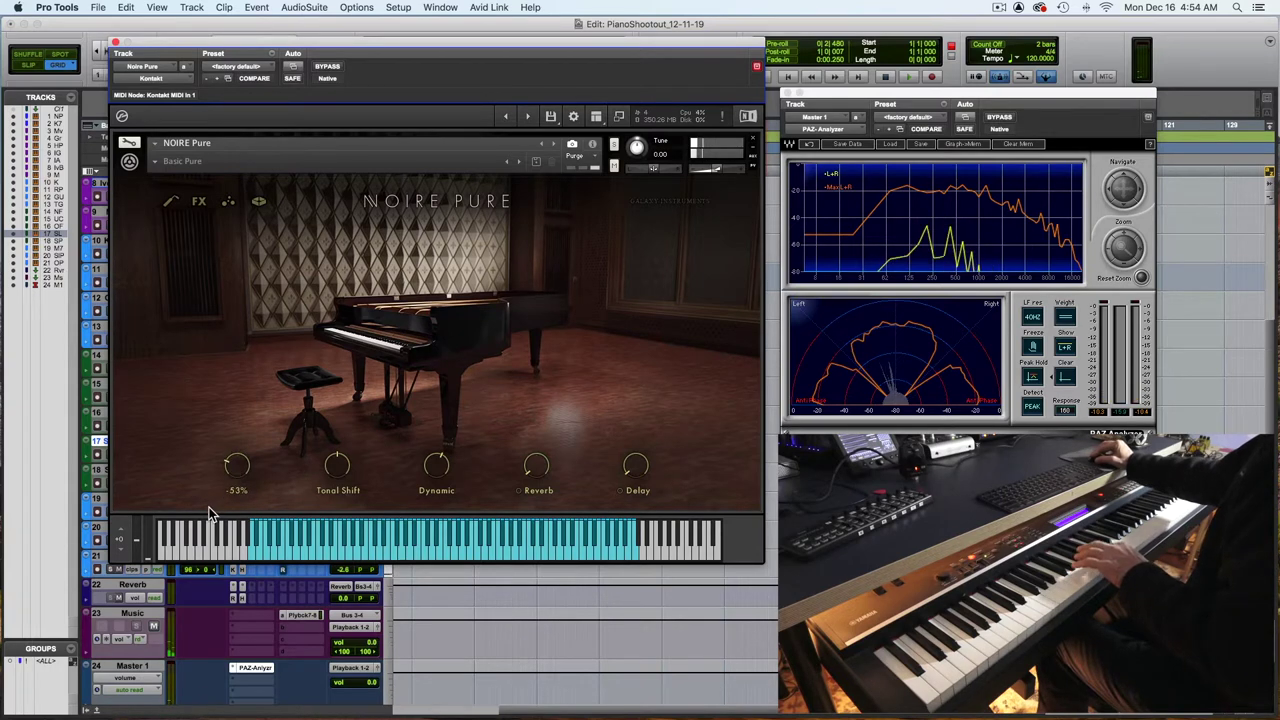
Step: Sweep the Color control between its darker and brighter ranges and set it to 25%
scroll(219, 485, "up", 3)
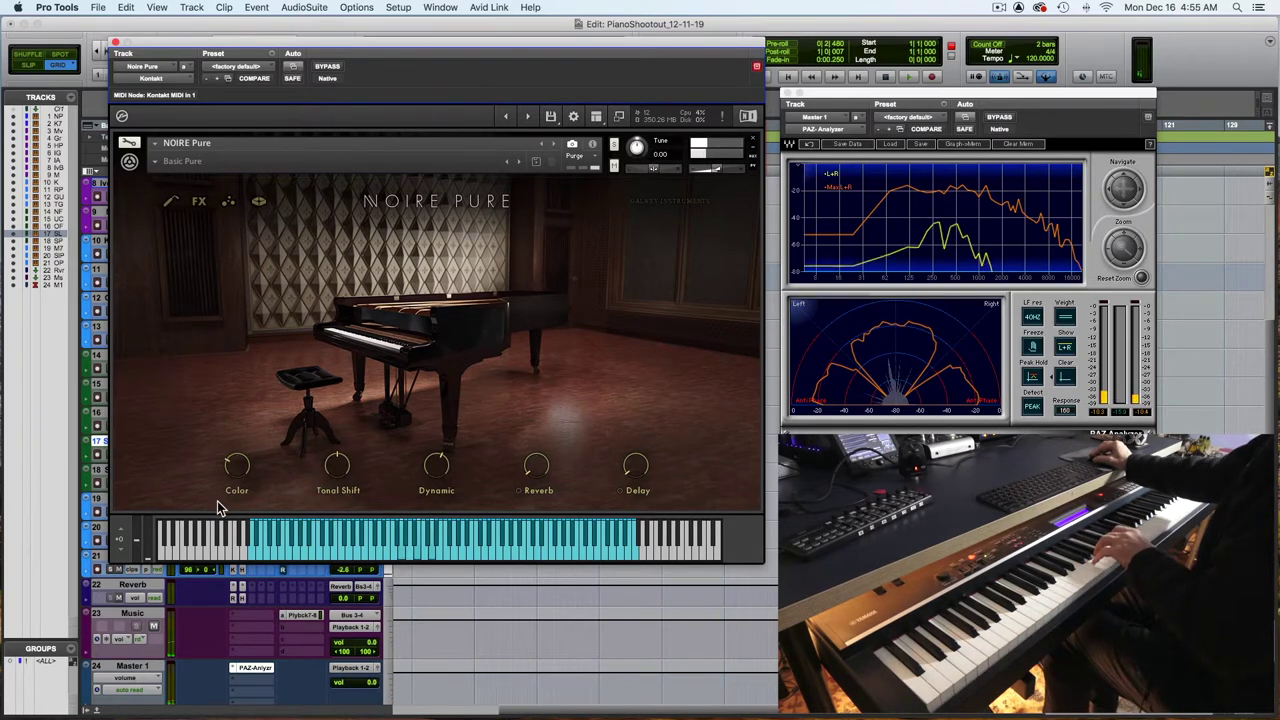
scroll(226, 478, "up", 1)
mouse_move(226, 478)
left_mouse_down()
mouse_move(243, 420)
mouse_move(212, 463)
left_mouse_up()
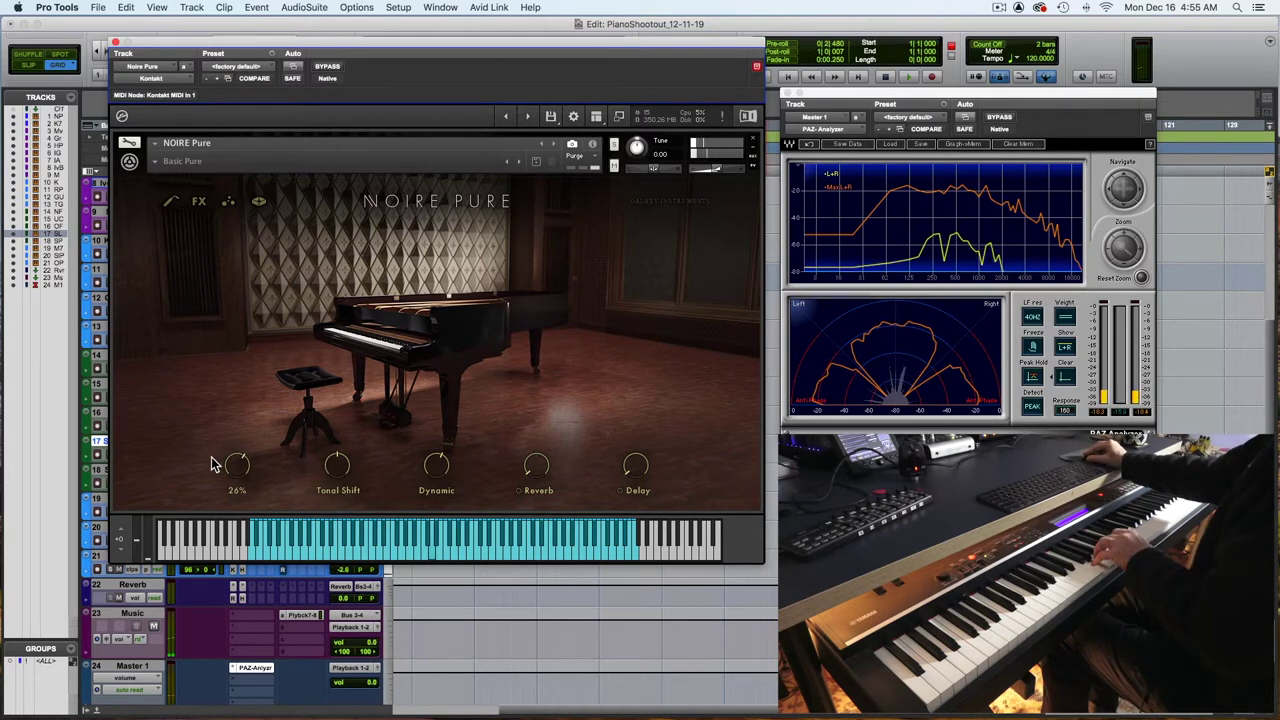
scroll(212, 465, "down", 3)
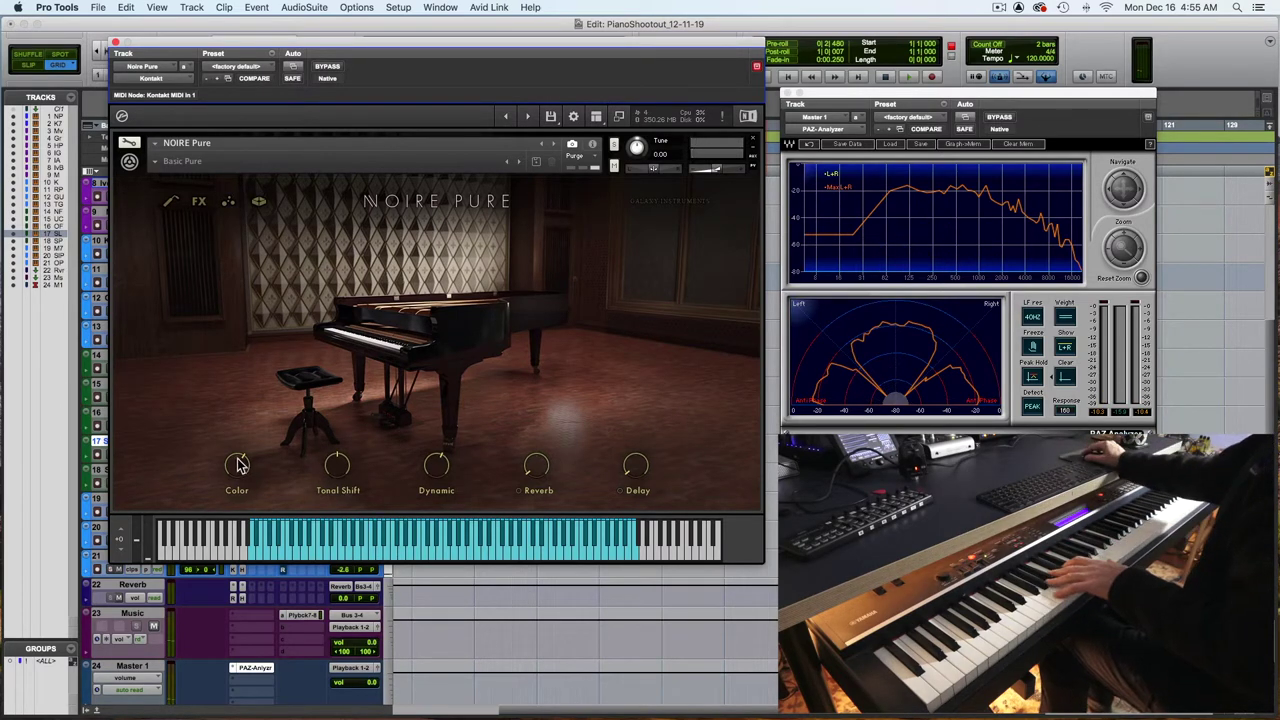
left_click_drag(234, 465, 203, 497)
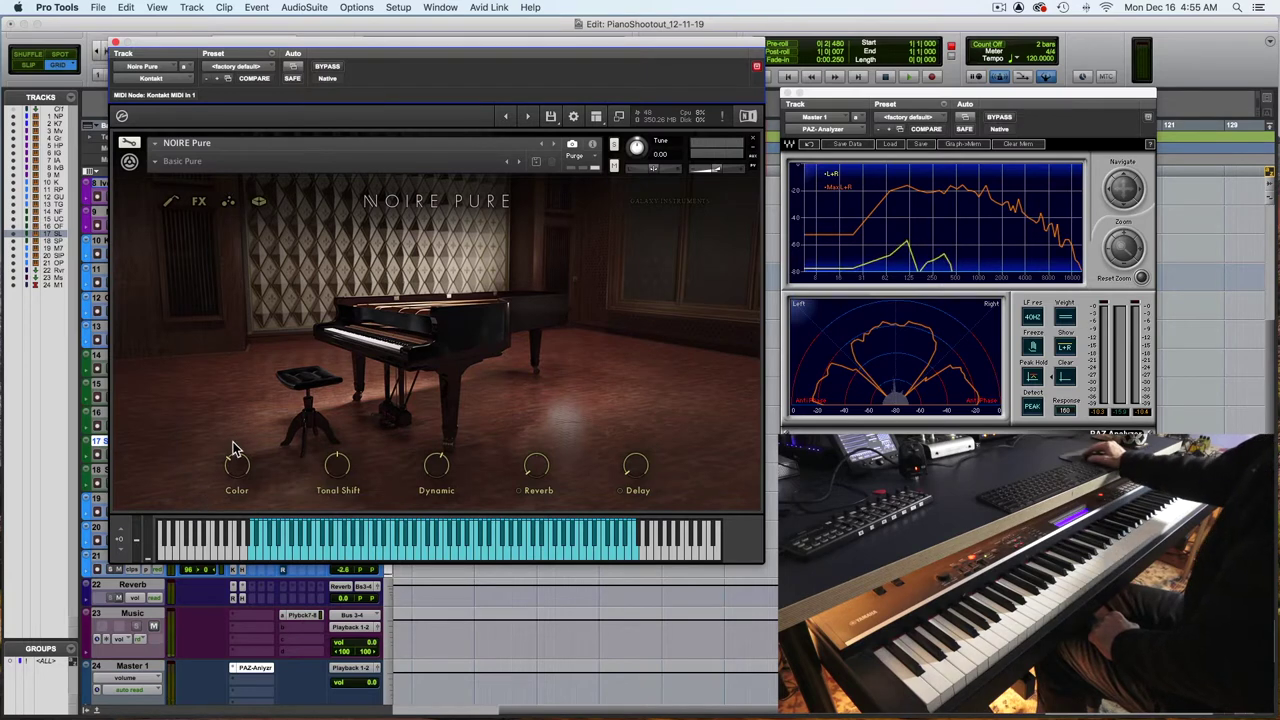
left_click_drag(228, 463, 252, 443)
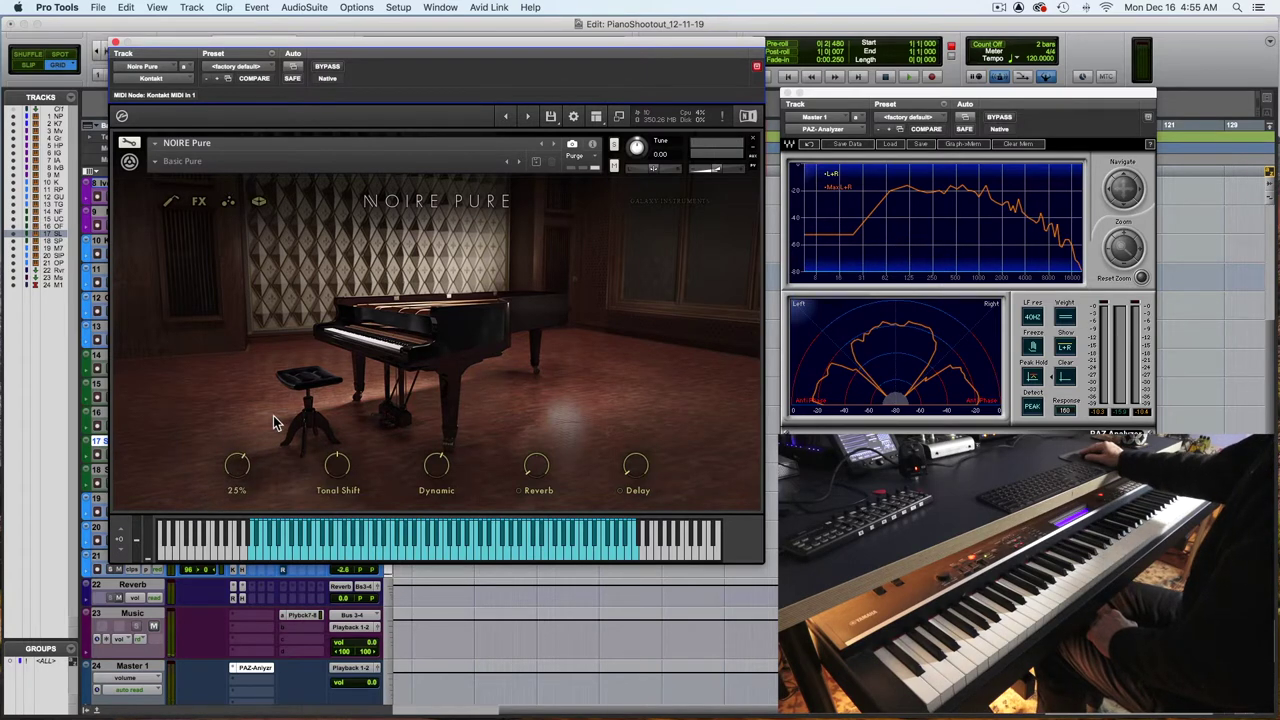
Step: Try a different Tonal Shift setting and reset the control to 0%
left_click(337, 462)
left_click_drag(337, 462, 303, 470)
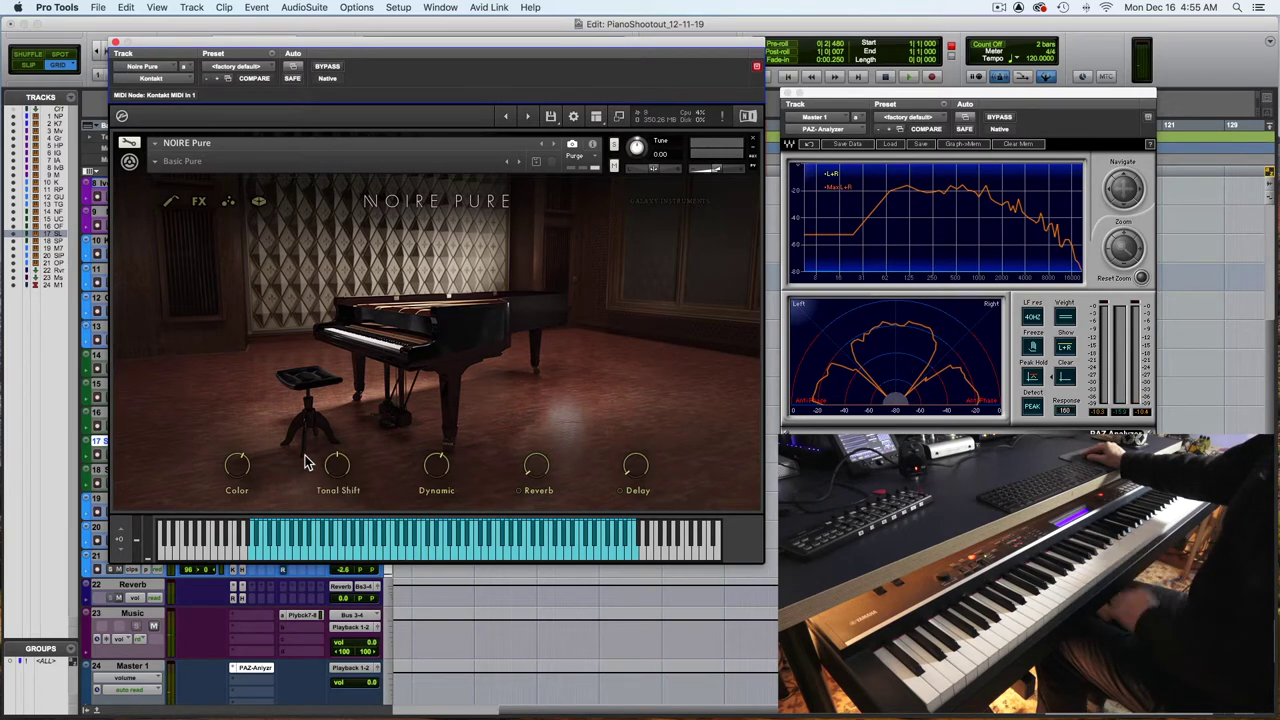
left_click(314, 462, "super")
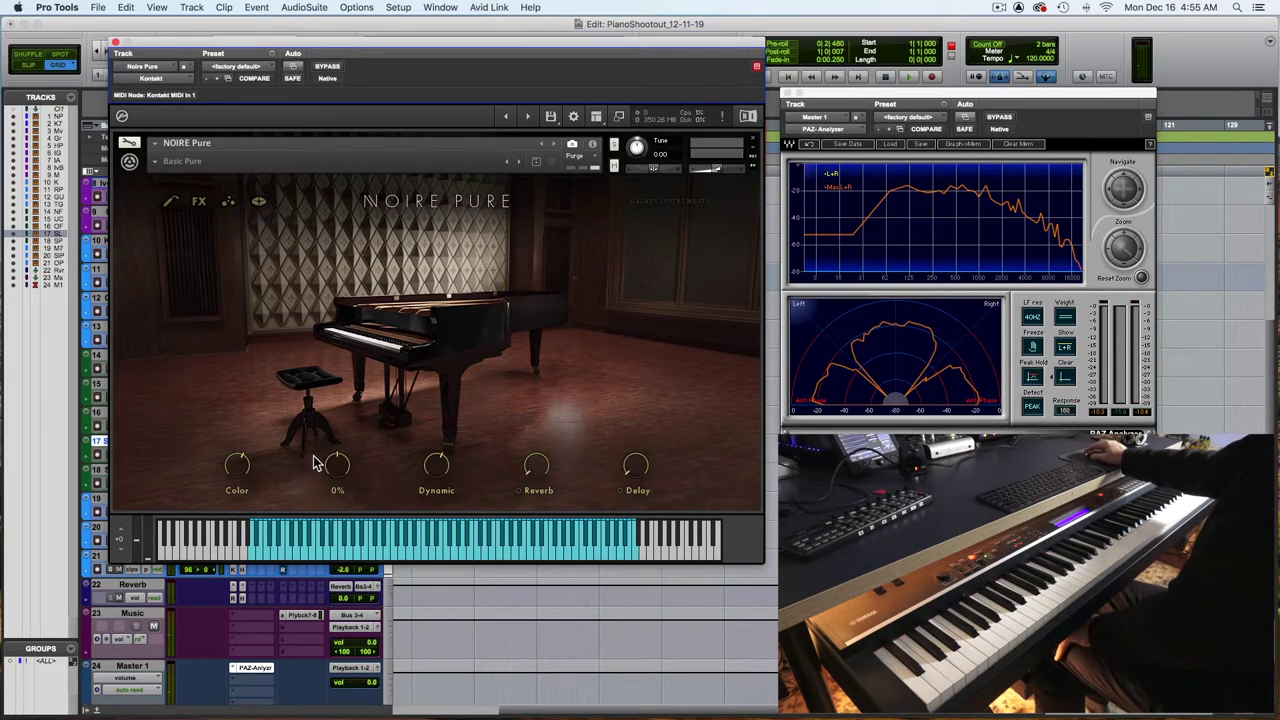
Step: Audition the Dynamic control at -100% and return it to slightly above its centre
left_click(432, 470)
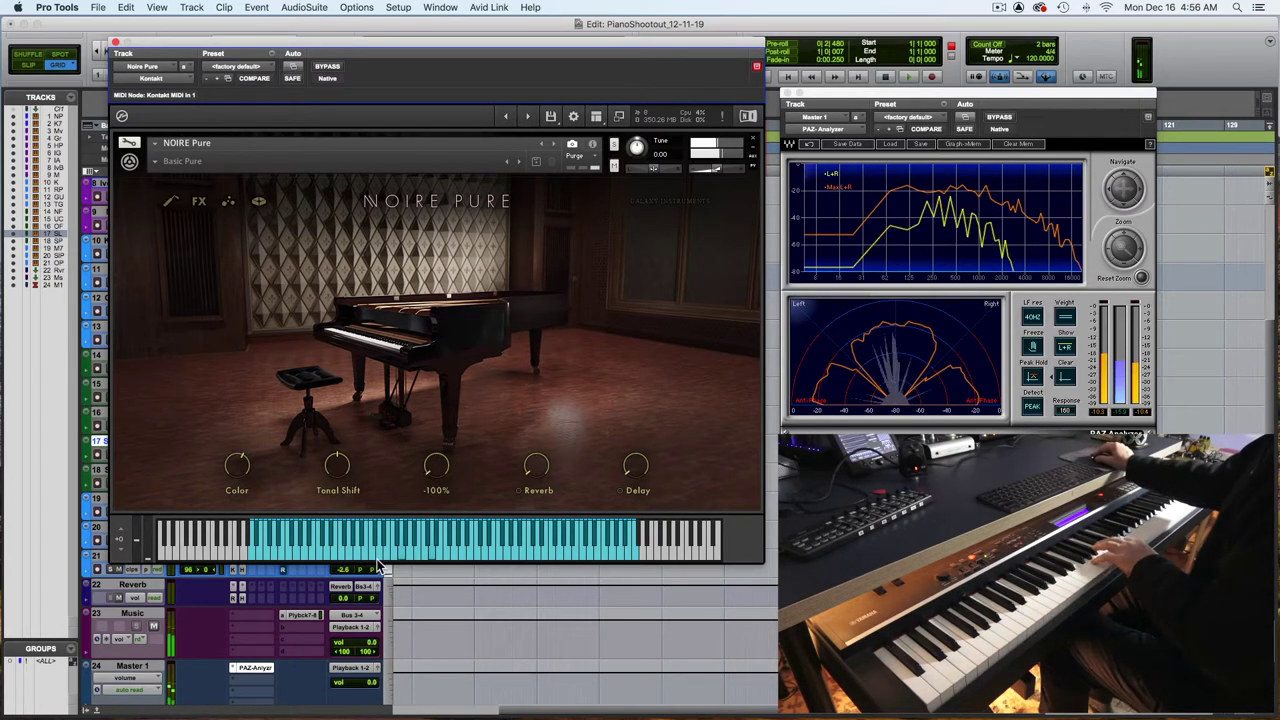
mouse_move(392, 490)
left_mouse_down()
mouse_move(400, 423)
mouse_move(373, 477)
left_mouse_up()
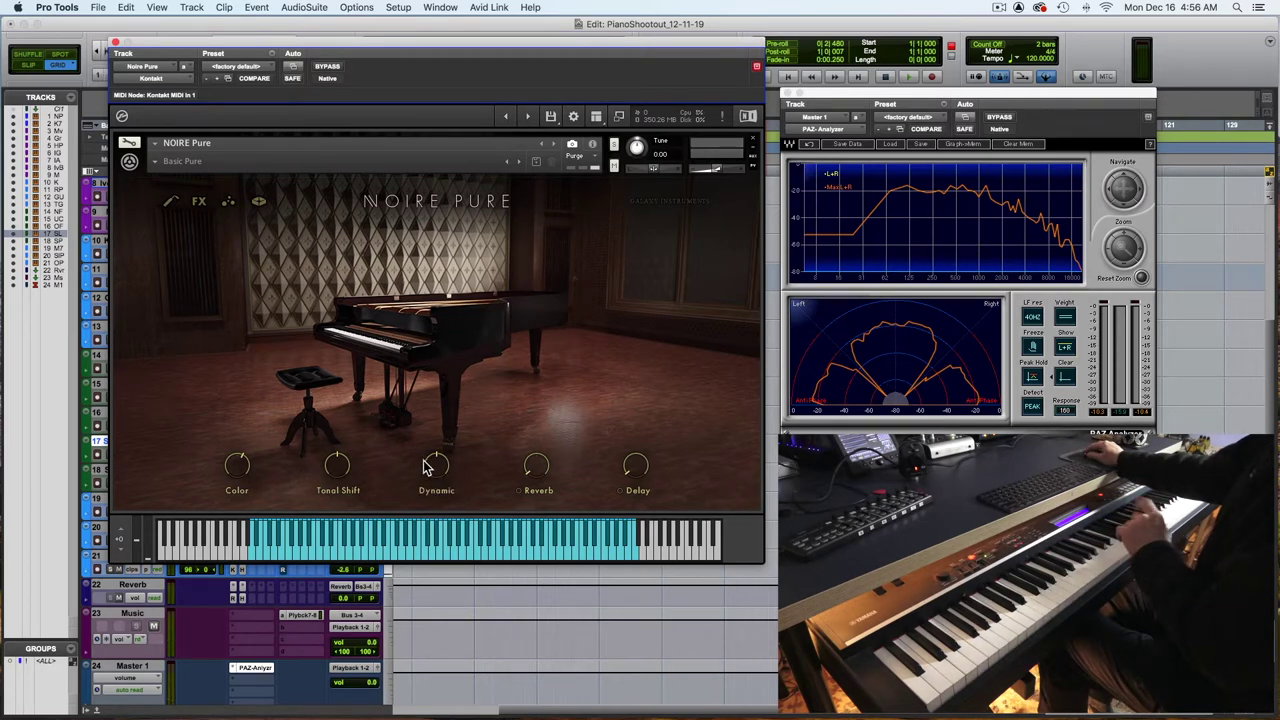
mouse_move(429, 466)
left_mouse_down()
mouse_move(410, 500)
mouse_move(428, 466)
left_mouse_up()
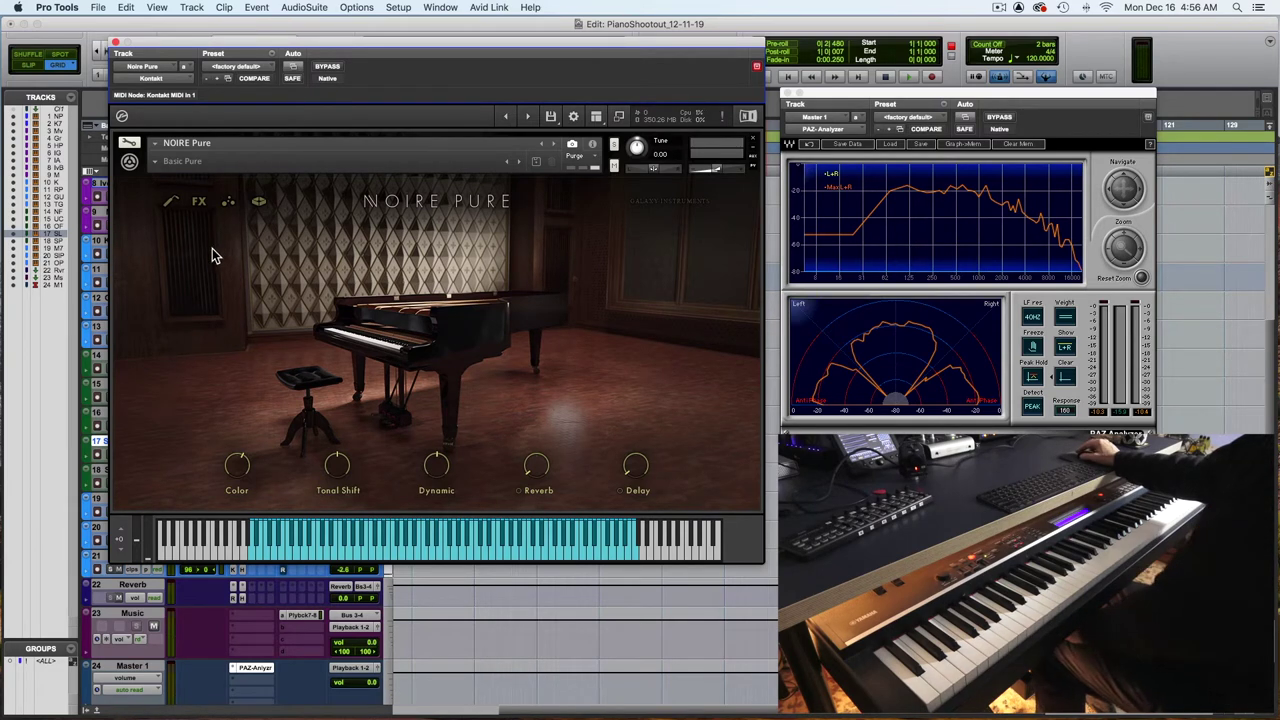
Step: Open the piano's Anatomy settings, test Release Samples at its minimum, and return the level to about a third of its range
left_click(170, 201)
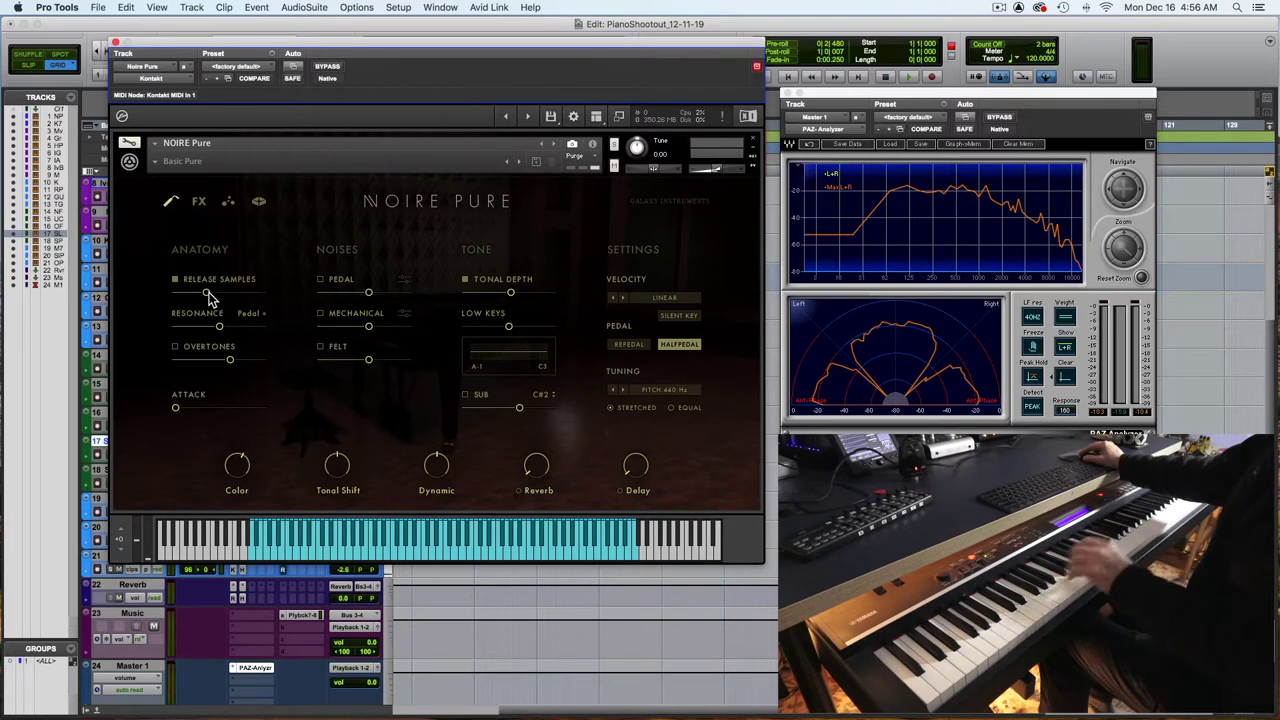
mouse_move(208, 293)
left_mouse_down()
mouse_move(248, 300)
mouse_move(211, 300)
left_mouse_up()
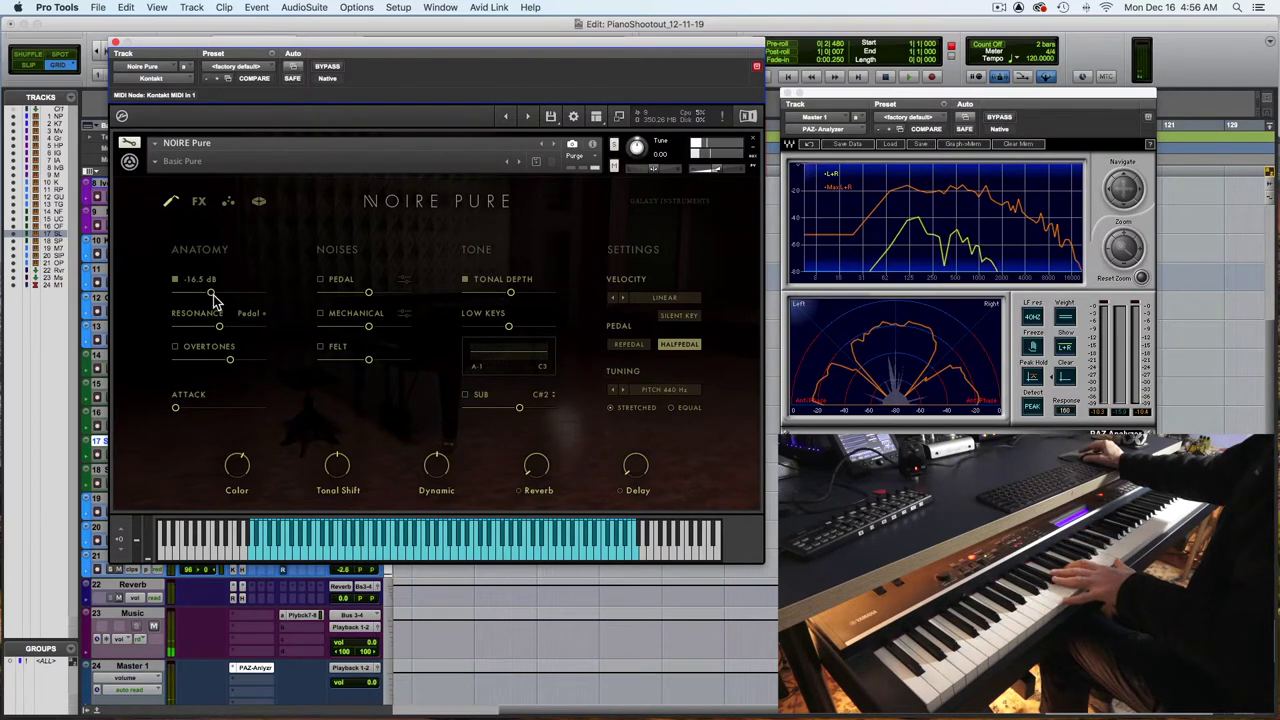
left_click_drag(209, 296, 163, 300)
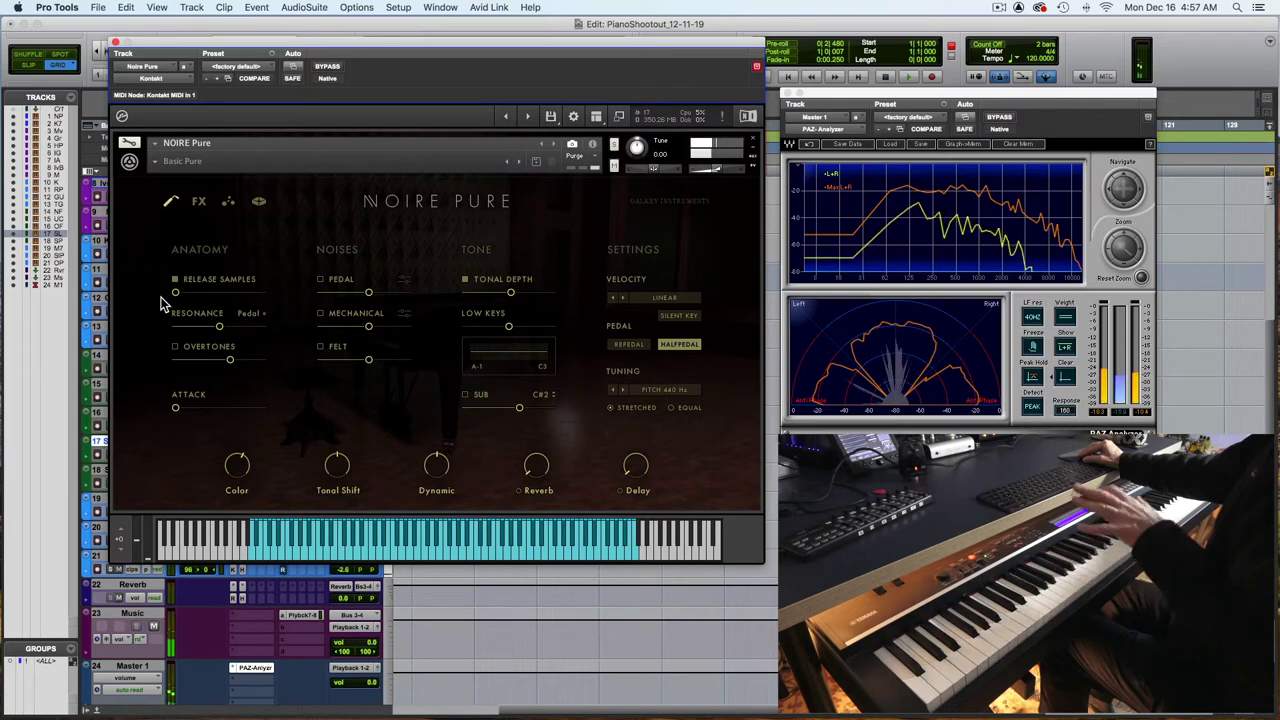
left_click_drag(190, 300, 202, 299)
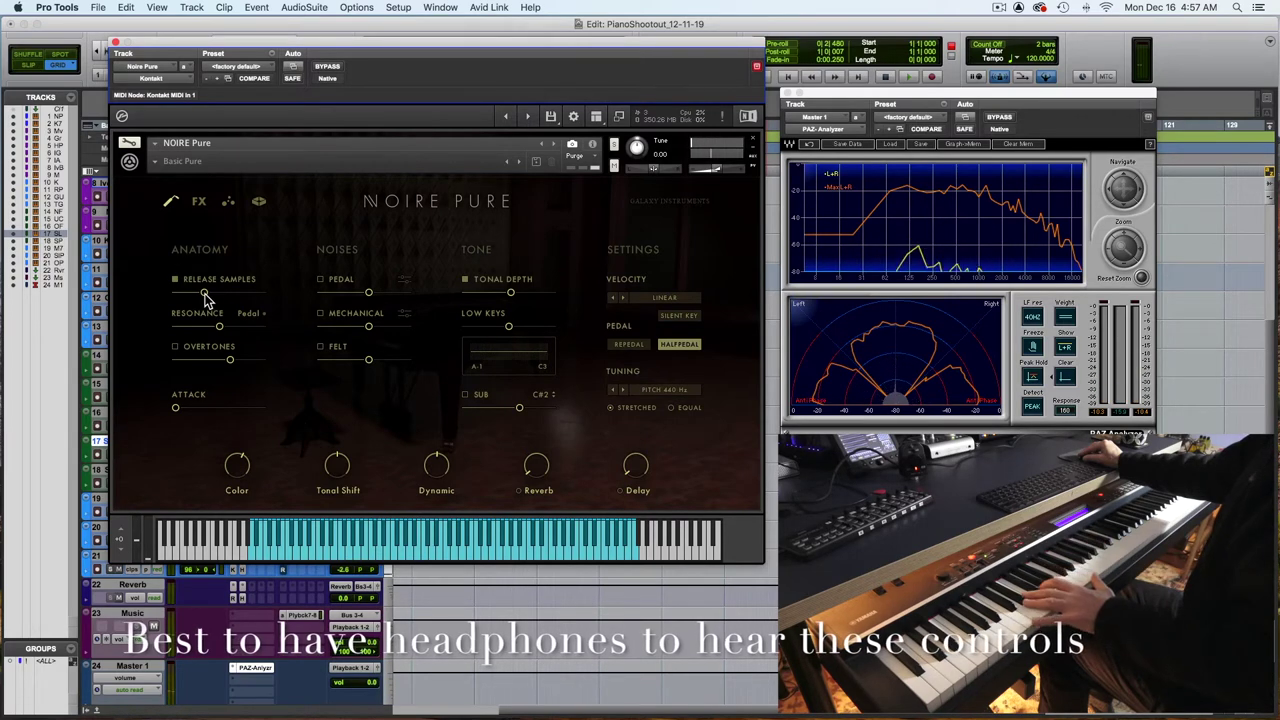
left_click_drag(204, 297, 212, 298)
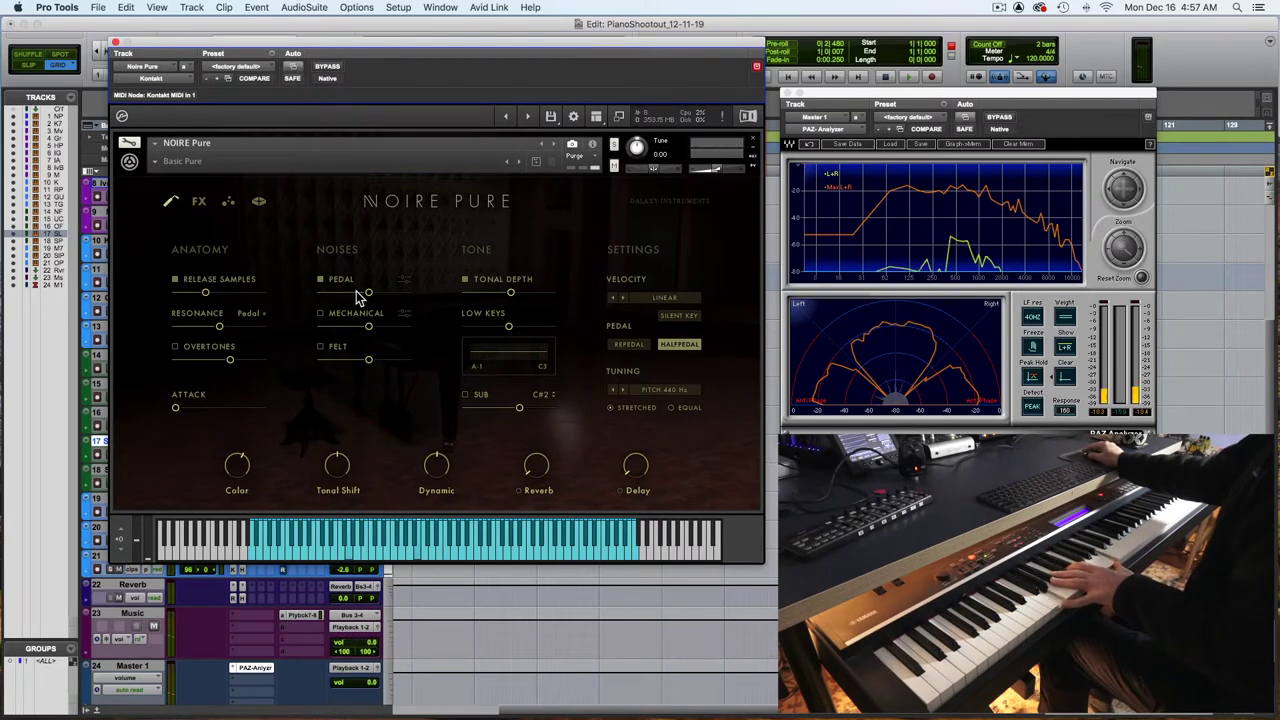
Step: Enable the Pedal, Mechanical and Felt noises and lower each level to roughly a quarter to a third of its range
left_click_drag(368, 297, 343, 294)
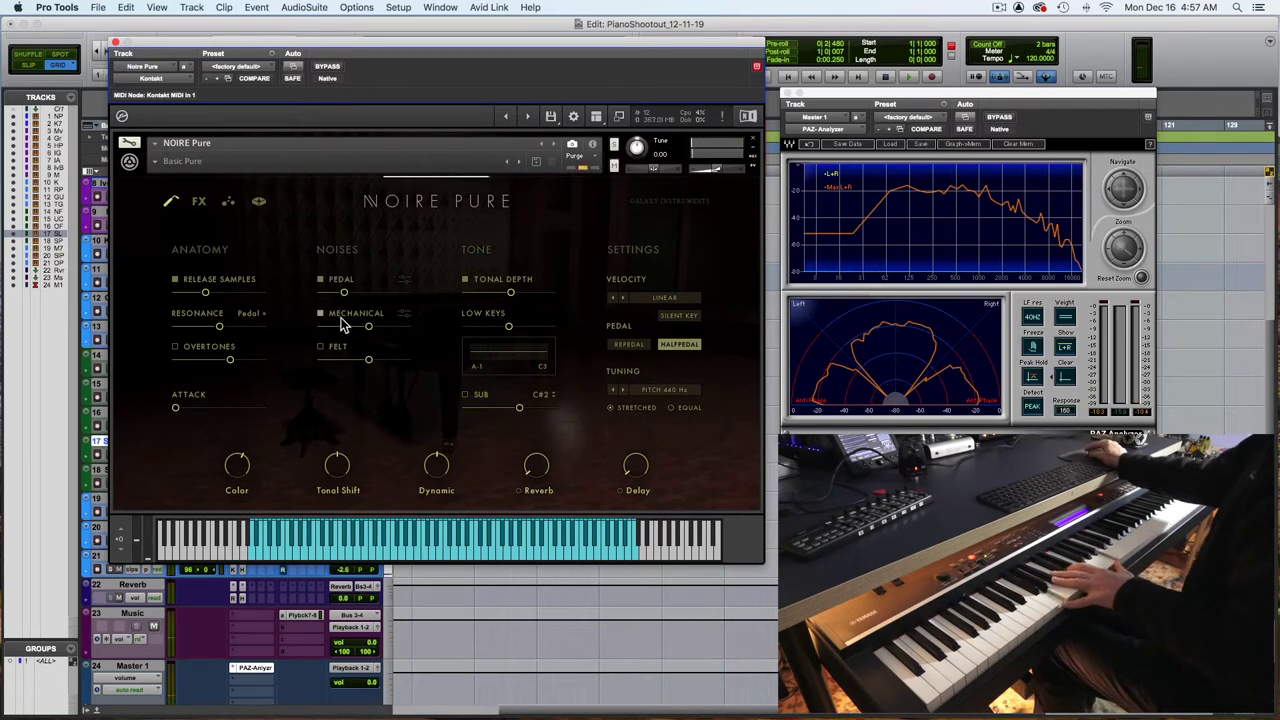
left_click_drag(344, 332, 341, 336)
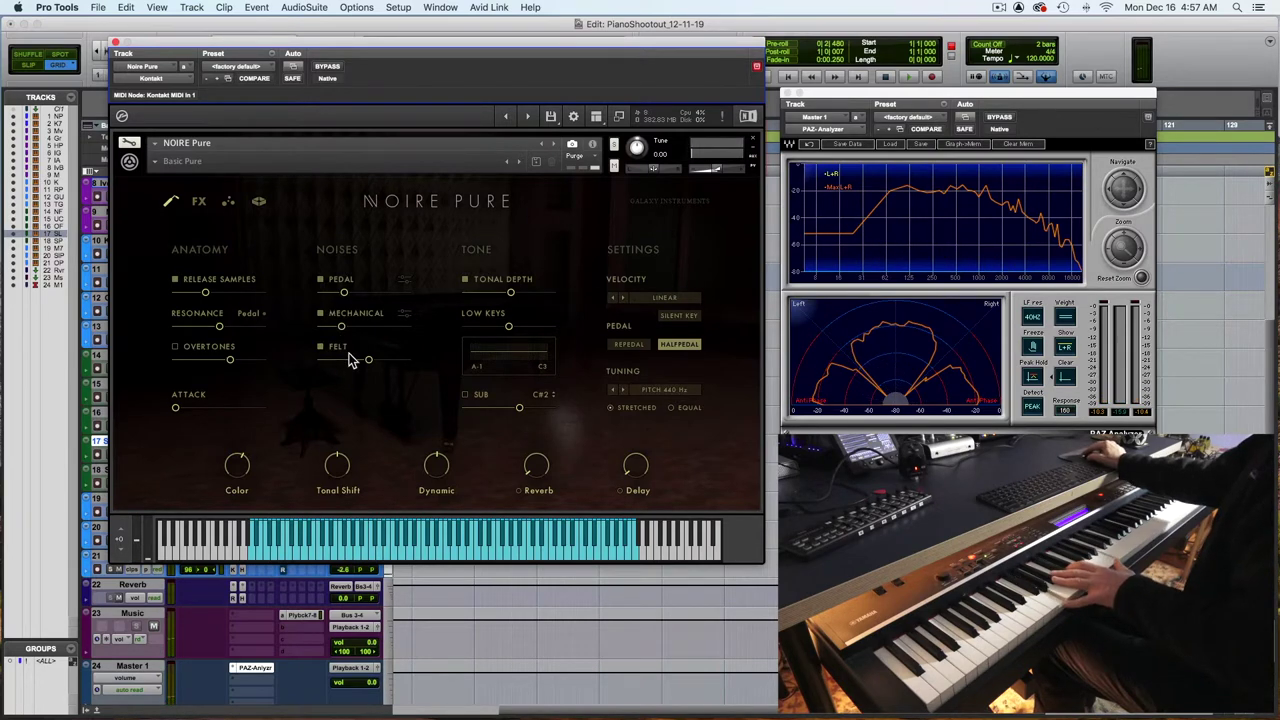
left_click_drag(370, 361, 340, 365)
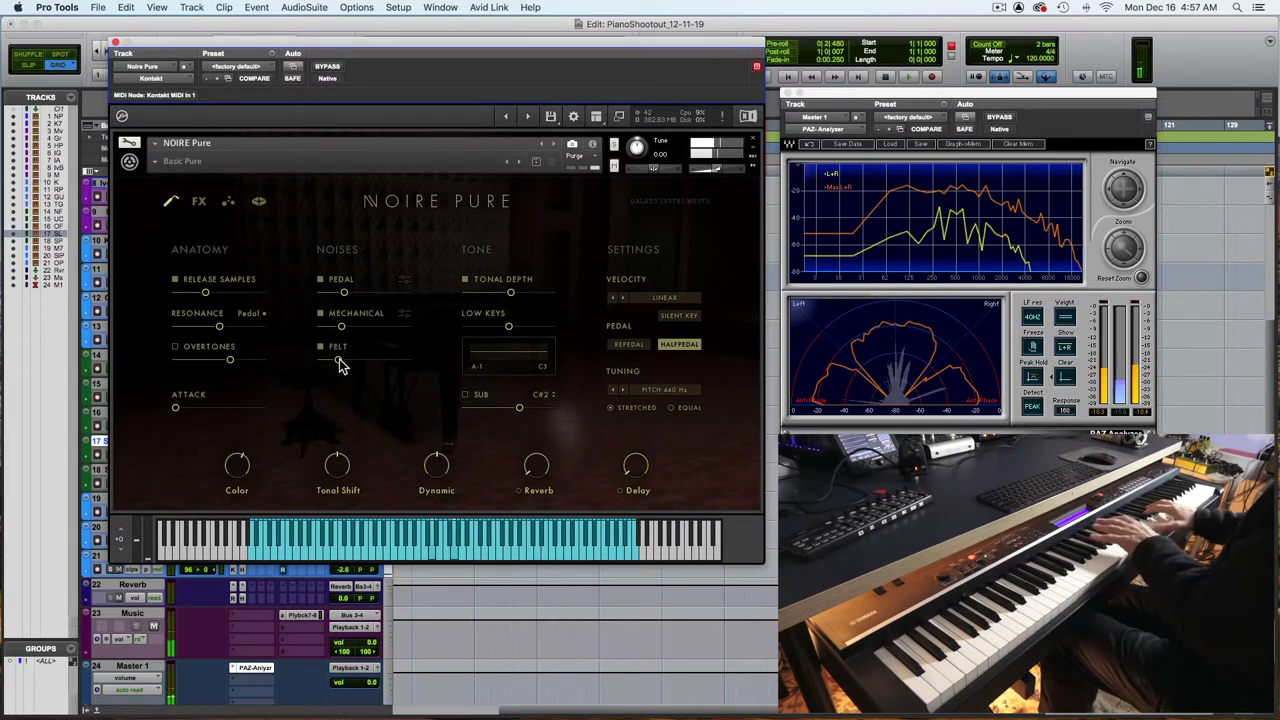
left_click_drag(347, 292, 355, 297)
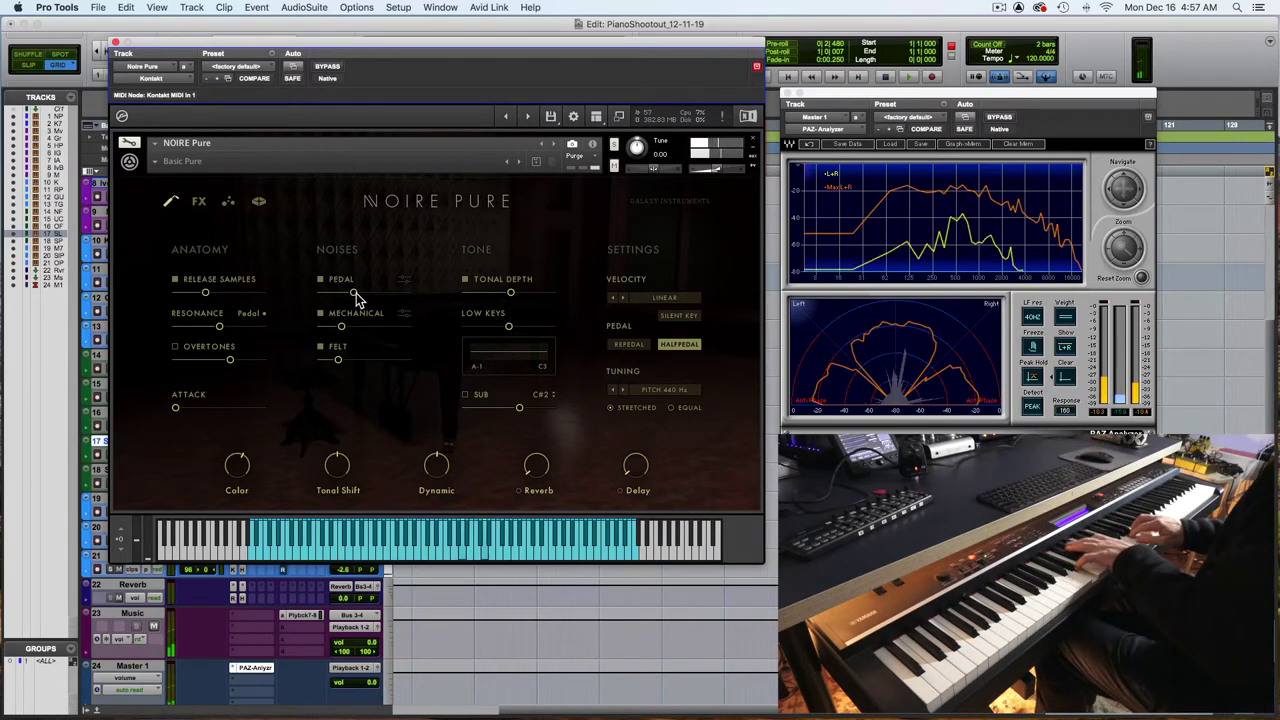
left_click_drag(356, 298, 350, 298)
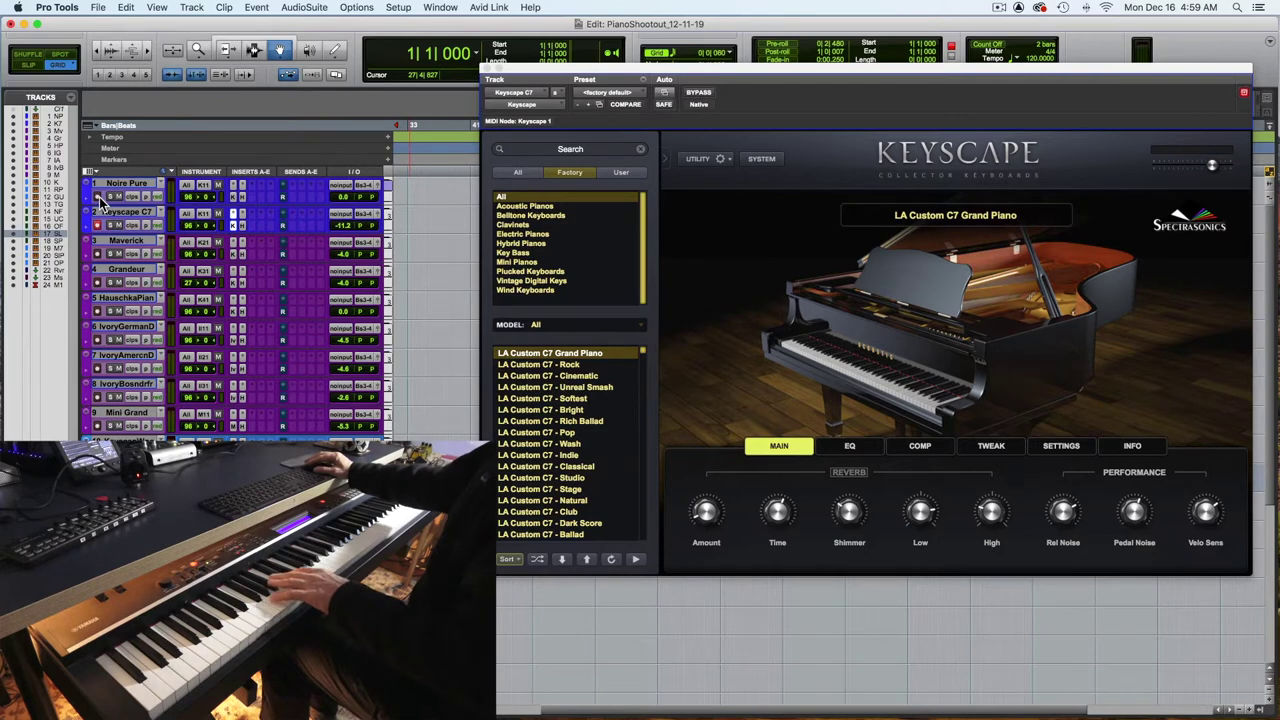
Step: Toggle record arming on the Keyscape C7 track
left_click(99, 225)
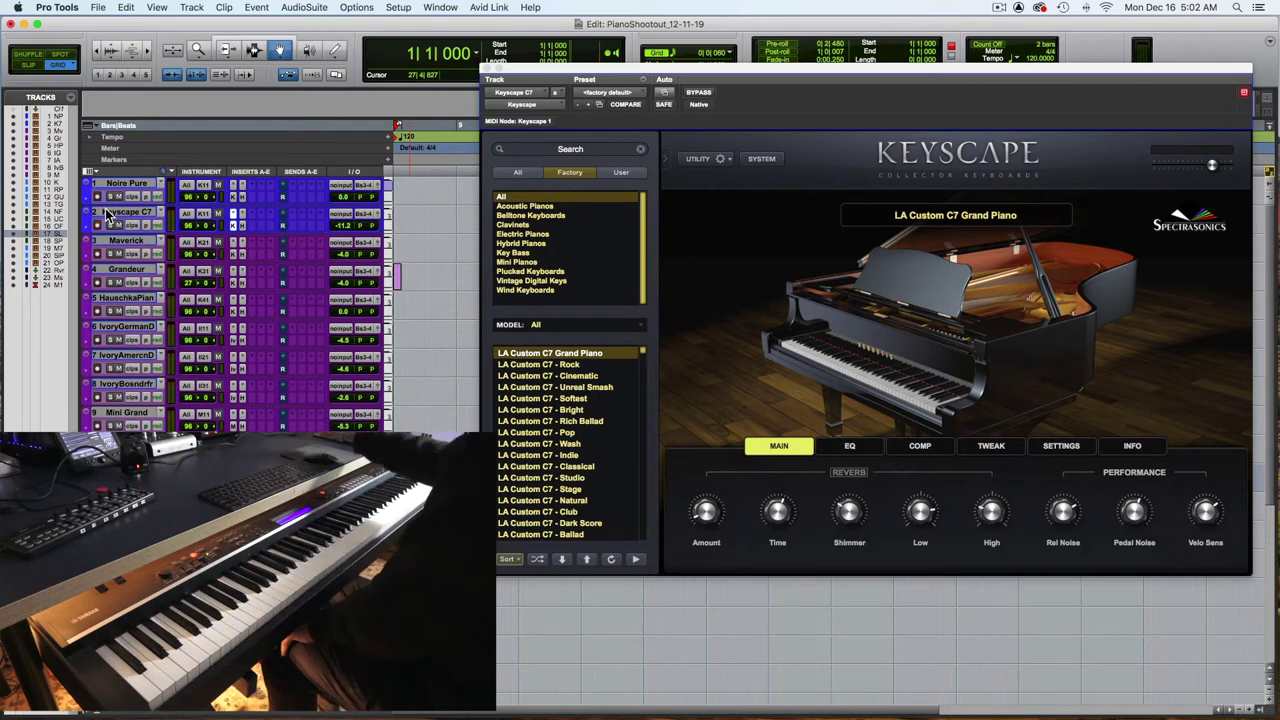
scroll(115, 214, "down", 2)
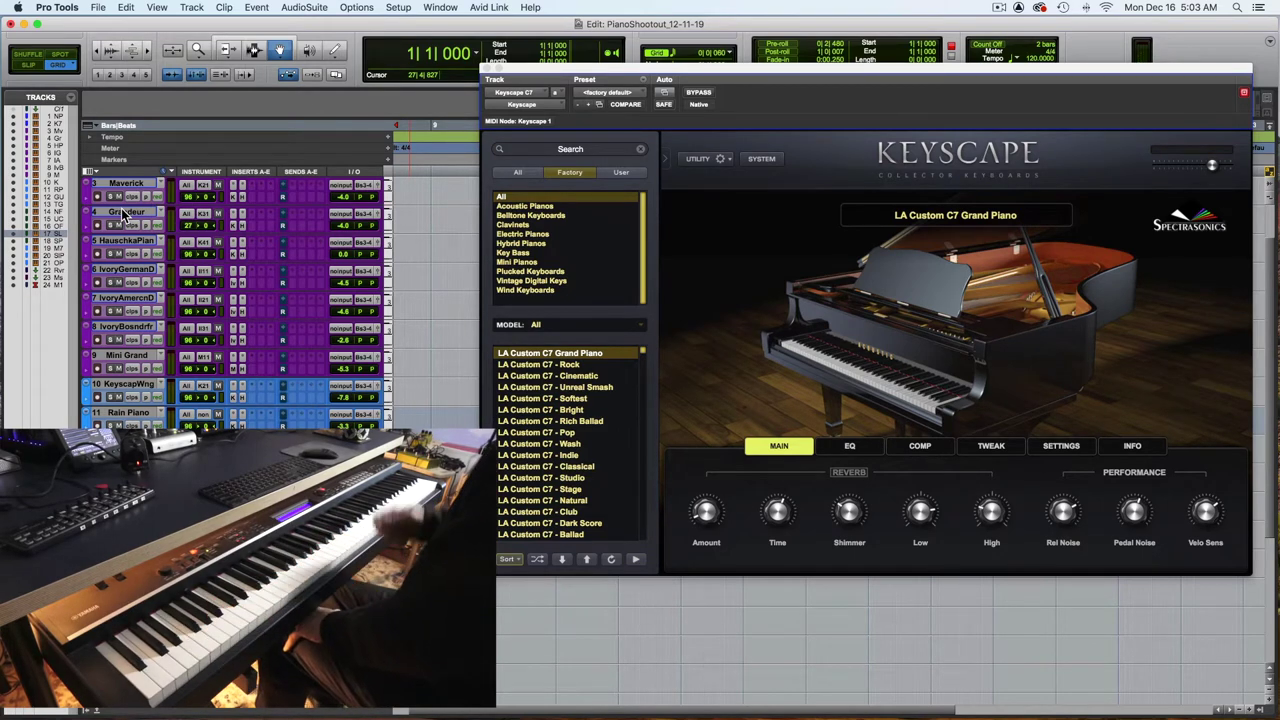
scroll(286, 232, "down", 5)
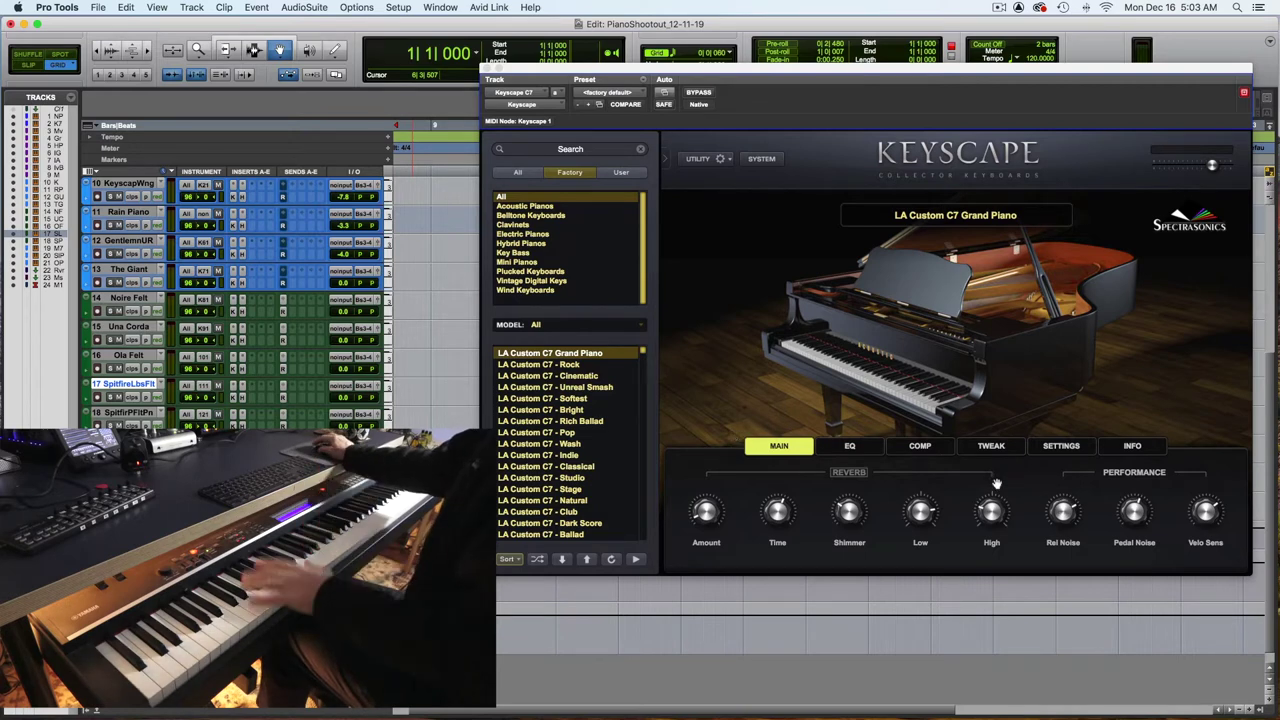
Step: Try Keyscape's Rel Noise down to -50.7 dB and back up, and try a lower Pedal Noise level
left_click_drag(1063, 513, 1037, 557)
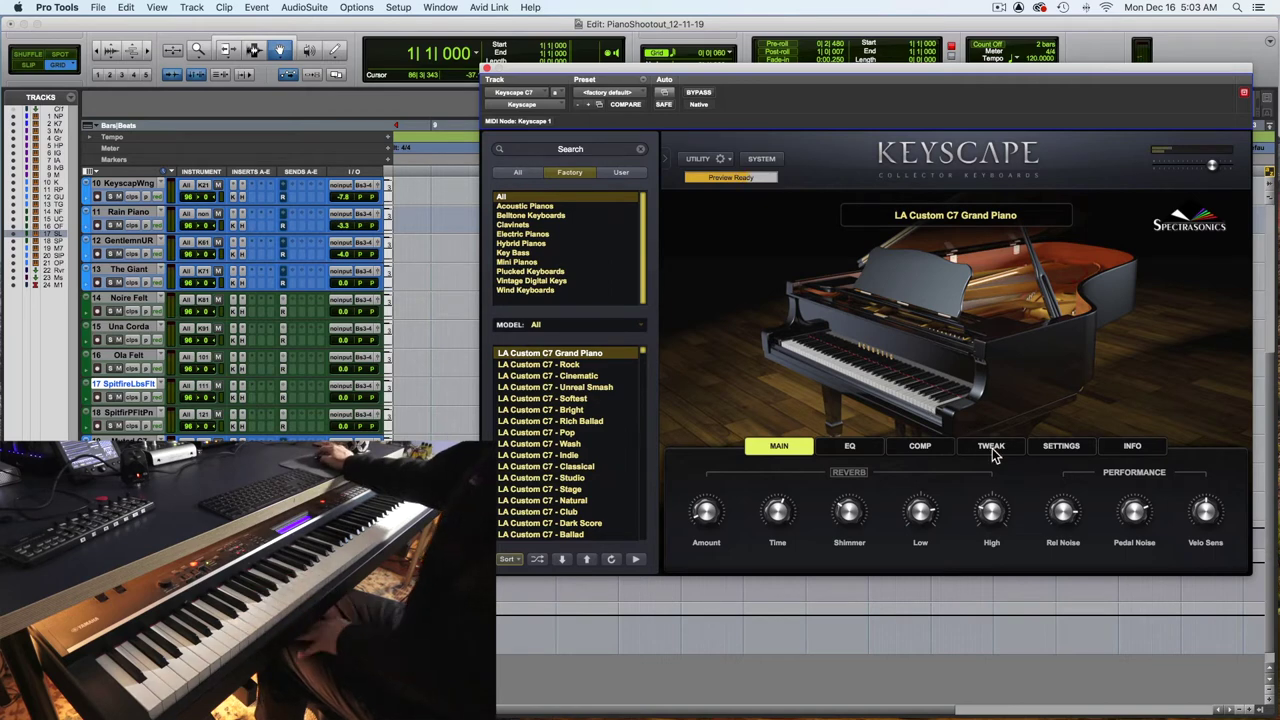
left_click_drag(1060, 512, 1020, 580)
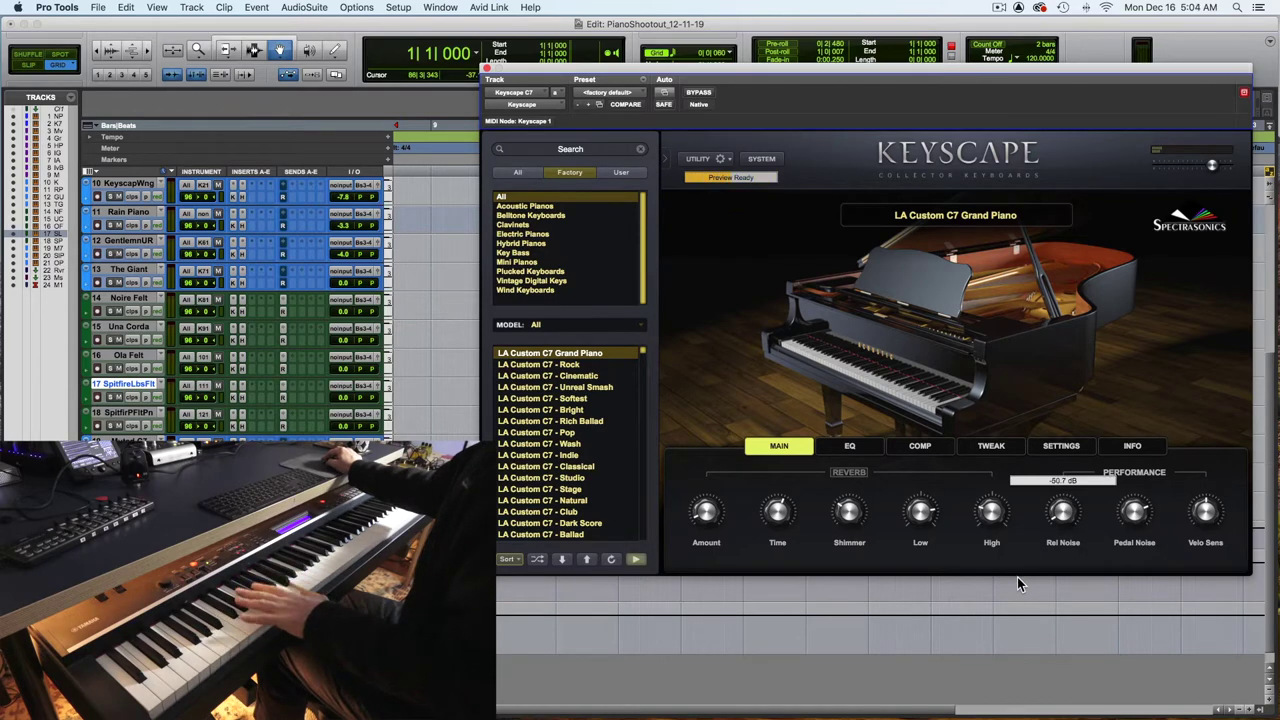
left_click_drag(1017, 578, 1017, 494)
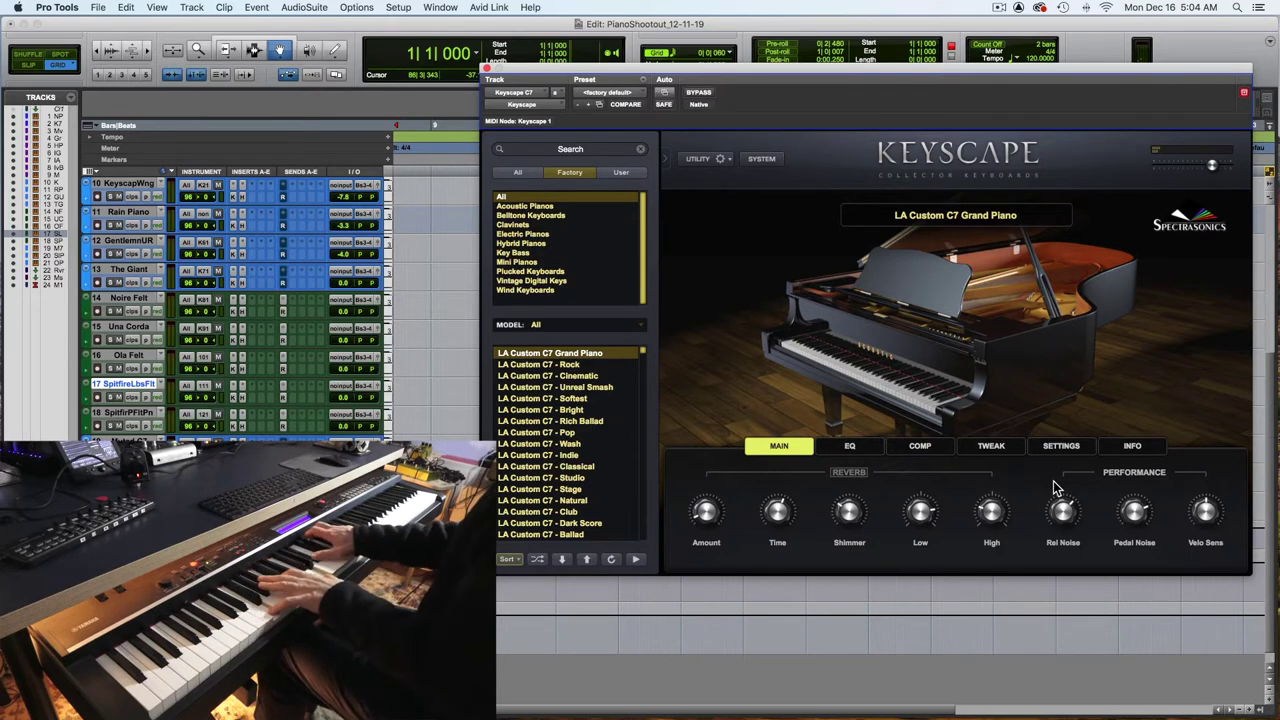
mouse_move(1135, 498)
left_click_drag(1135, 498, 1116, 533)
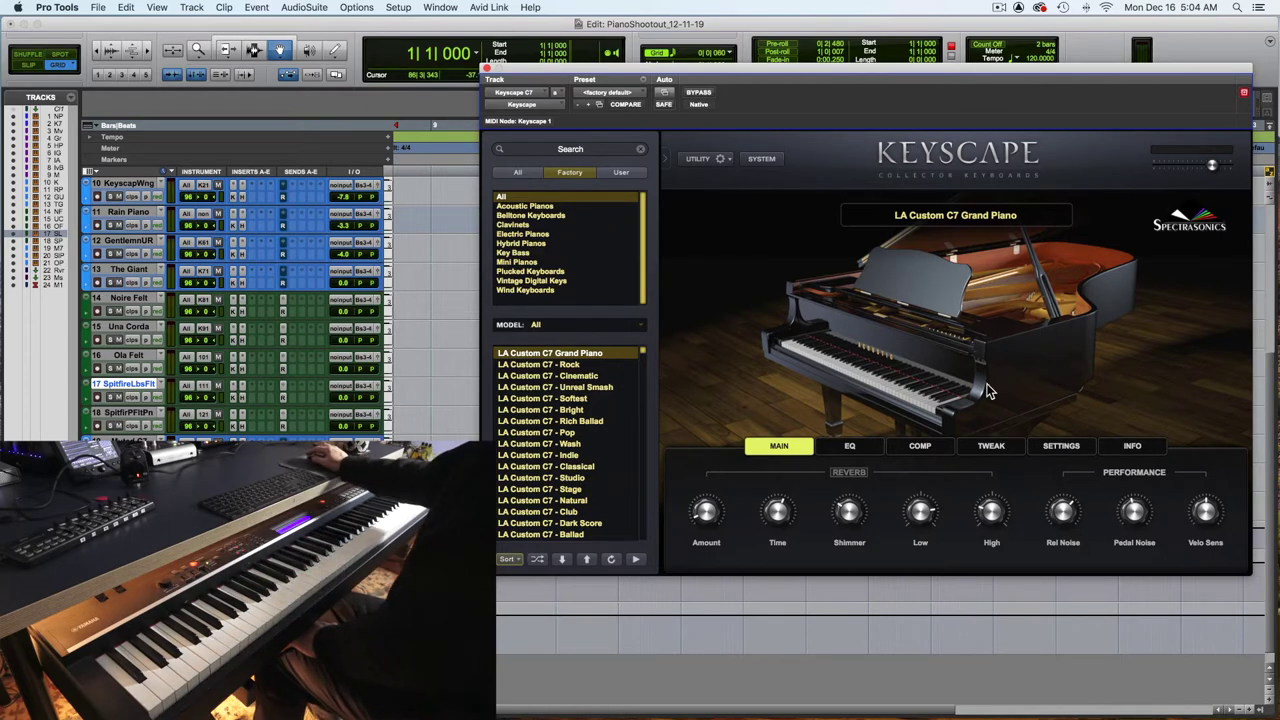
scroll(285, 275, "up", 5)
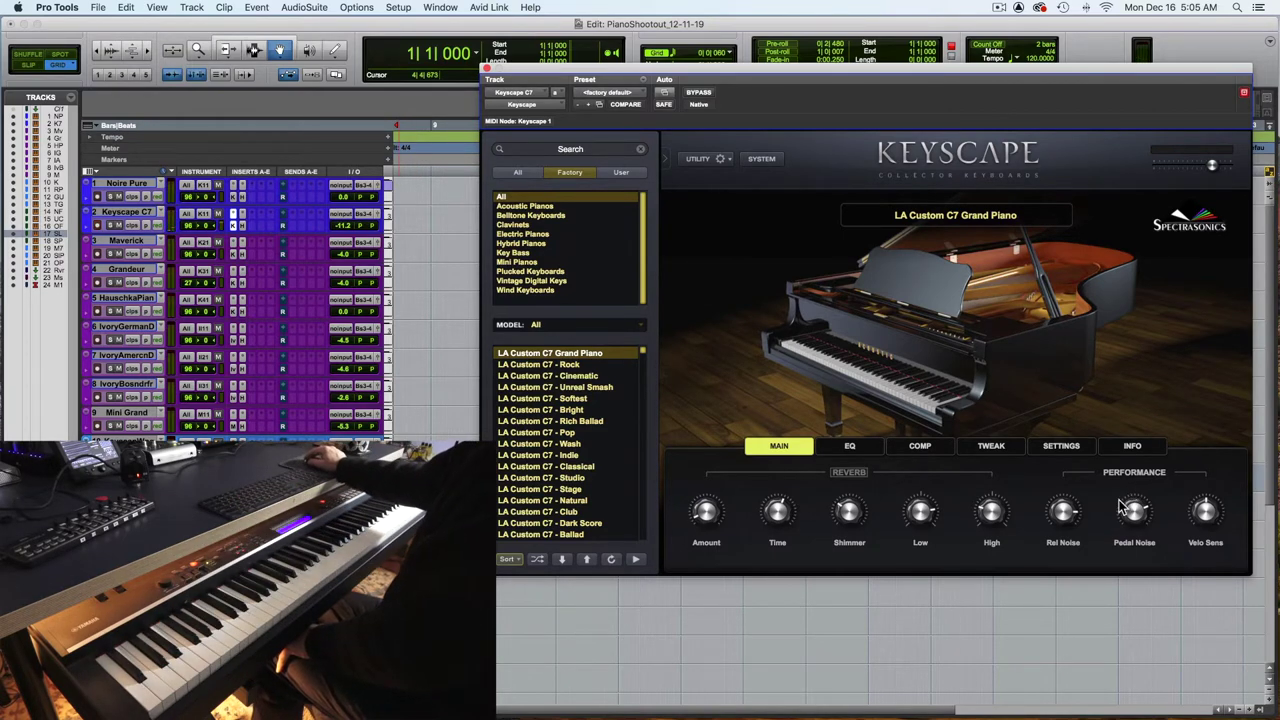
Step: Set the LA Custom C7's Rel Noise to -6.06 dB and its Pedal Noise to -6.53 dB
mouse_move(1060, 515)
left_click_drag(1058, 515, 1056, 527)
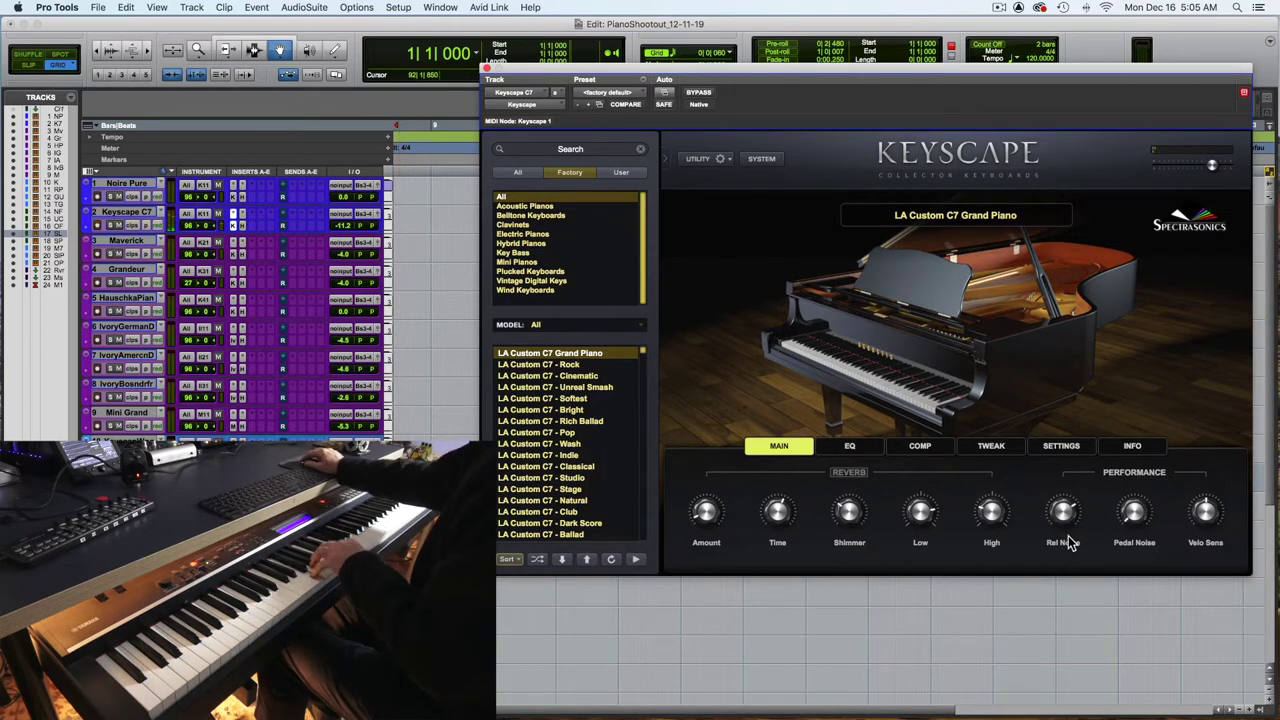
left_click_drag(1057, 514, 1052, 533)
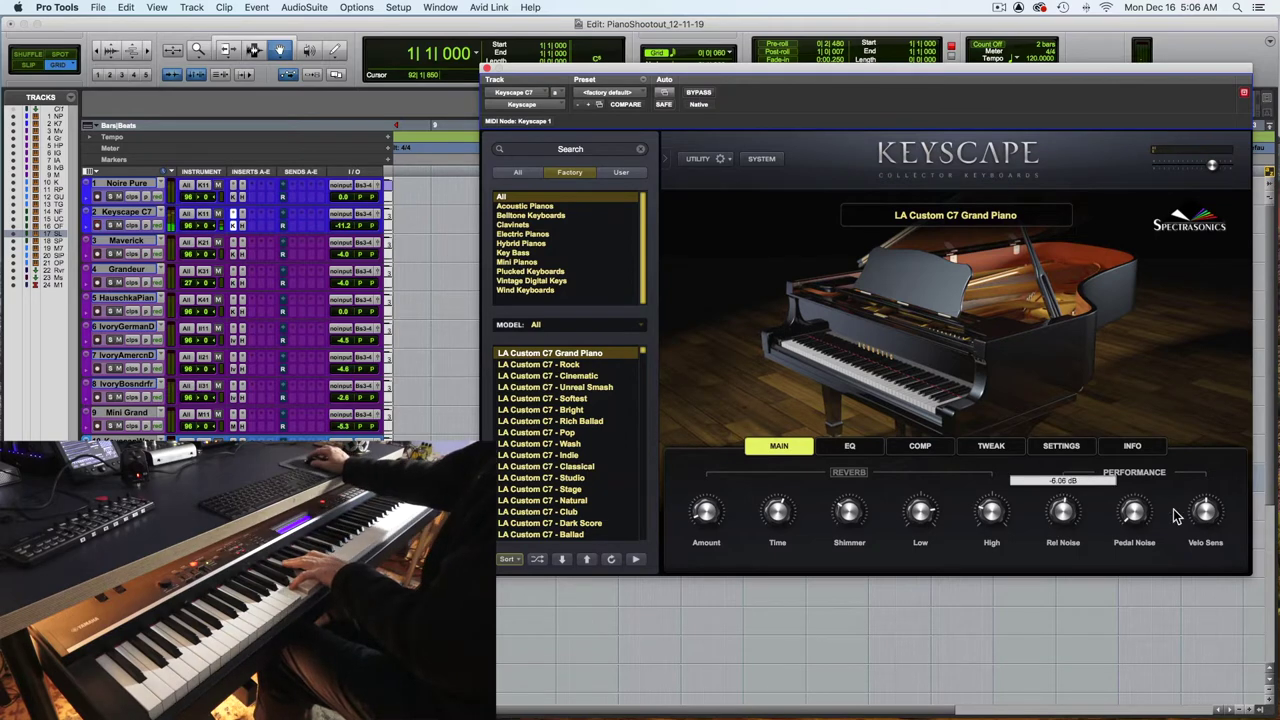
mouse_move(1133, 512)
left_click_drag(1130, 490, 1142, 466)
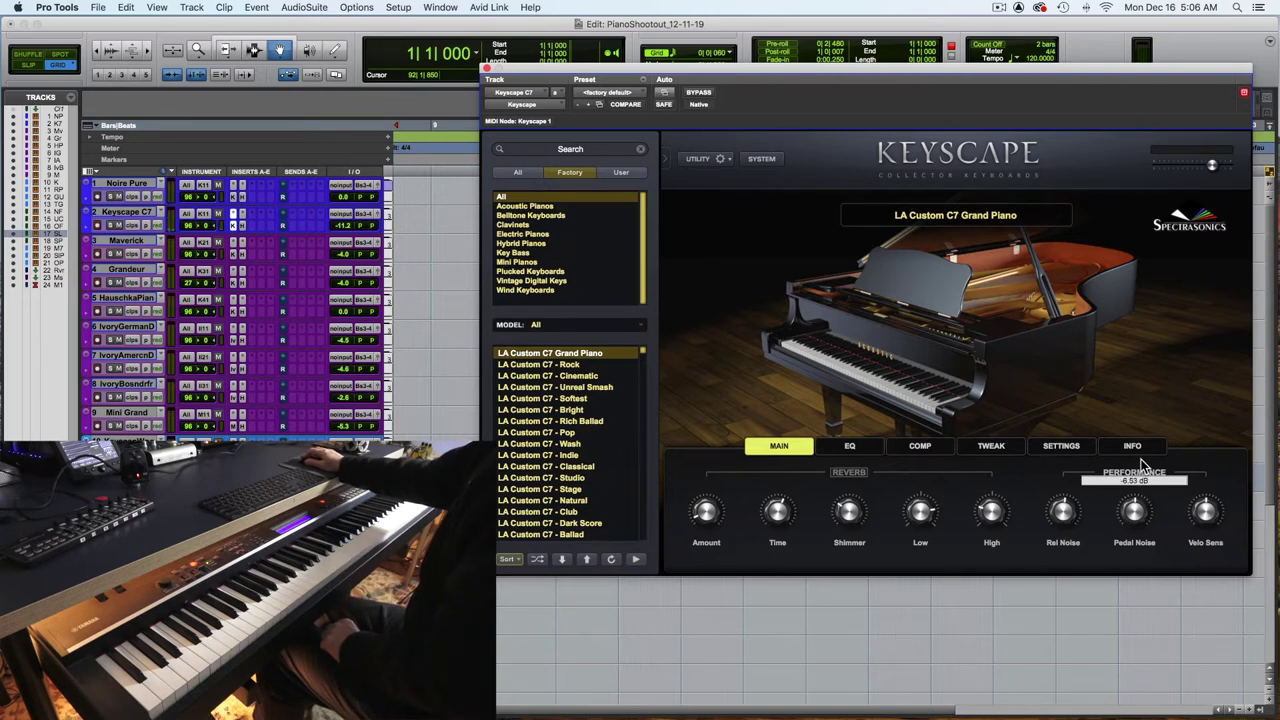
Step: Try the Rel Transition and Rel Time feel controls in Keyscape's Tweak settings, and close the instrument
left_click_drag(1142, 462, 1142, 462)
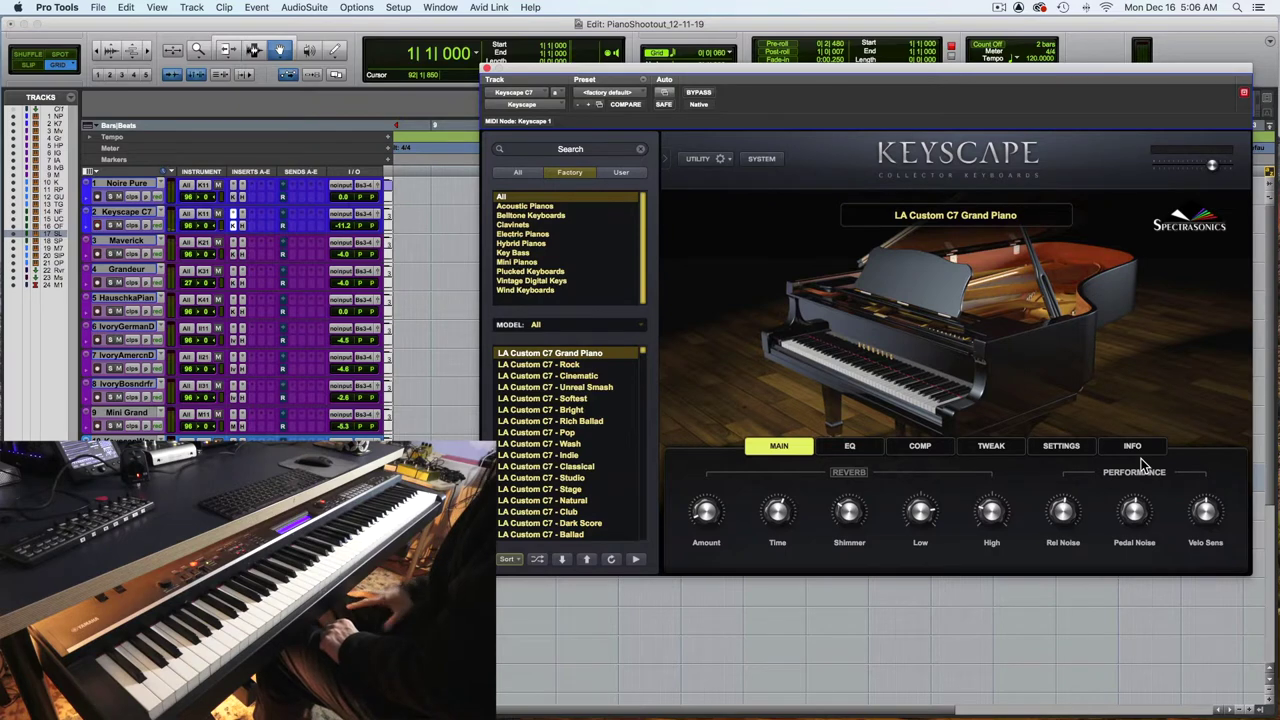
left_click_drag(1135, 490, 1111, 499)
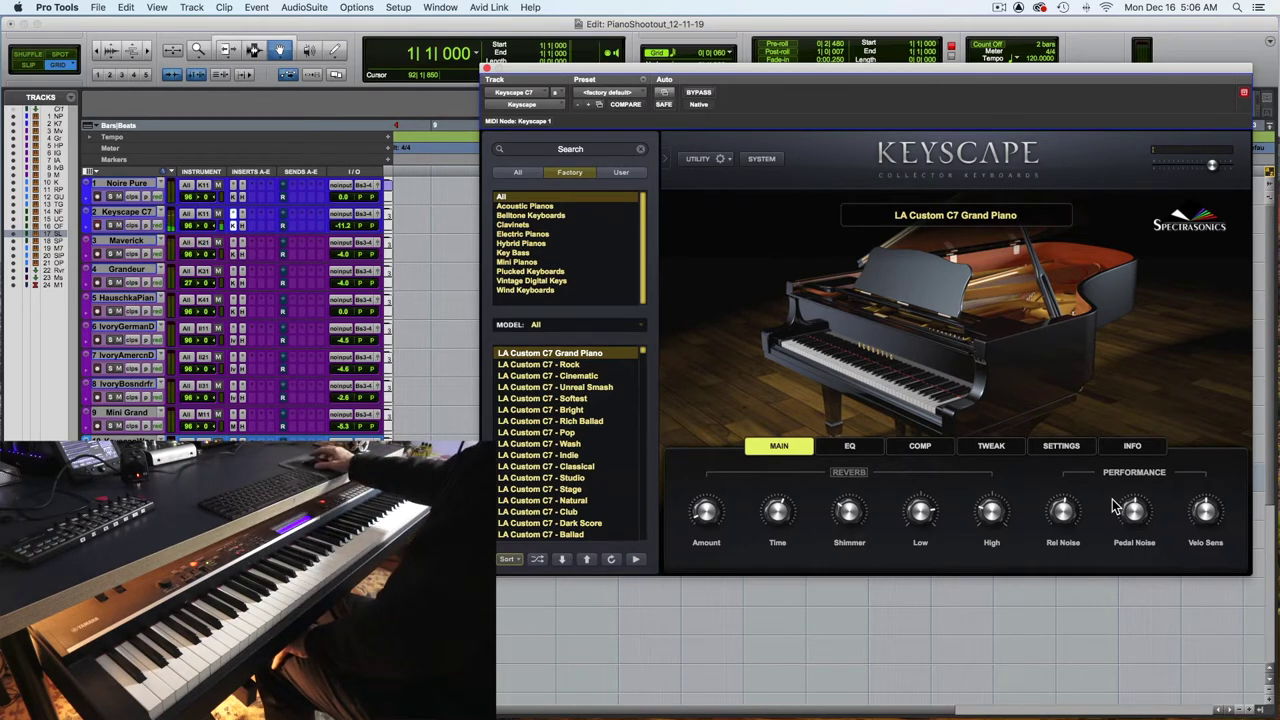
left_click(995, 446)
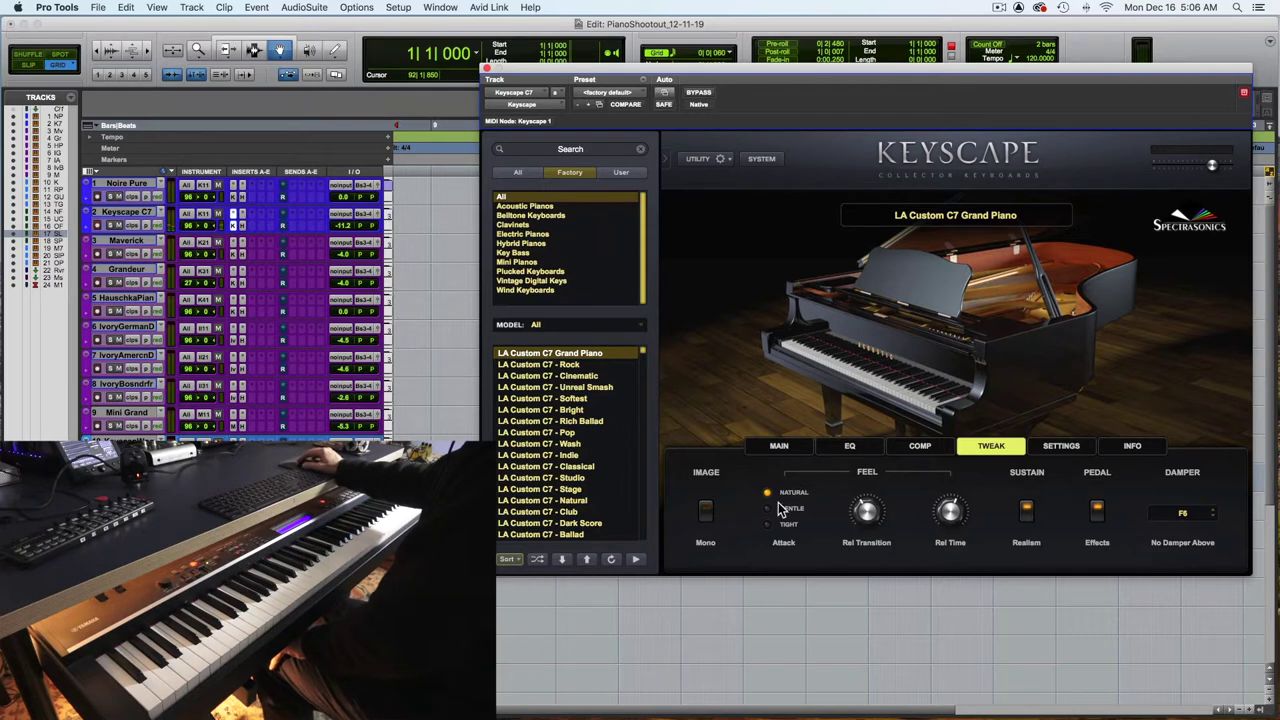
left_click_drag(858, 515, 880, 480)
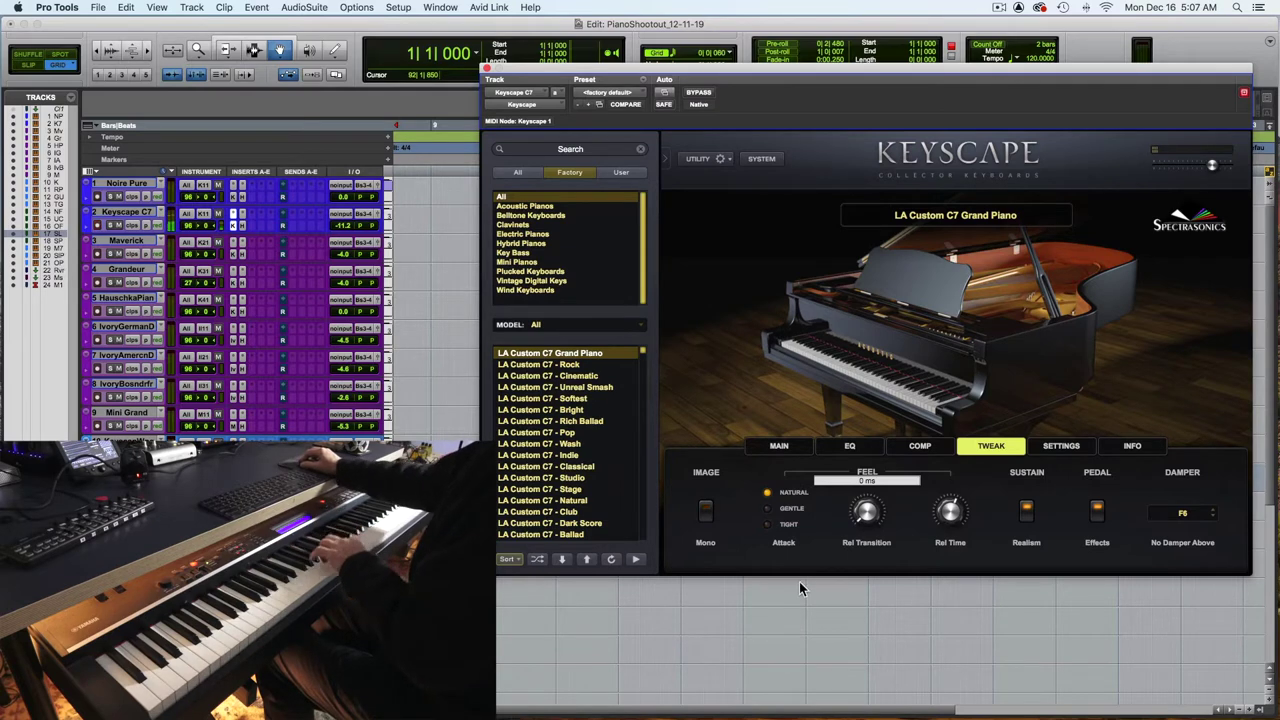
mouse_move(840, 474)
left_mouse_down()
mouse_move(848, 453)
mouse_move(847, 477)
left_mouse_up()
left_click_drag(944, 512, 958, 462)
mouse_move(878, 512)
left_mouse_down()
mouse_move(889, 443)
mouse_move(877, 460)
mouse_move(885, 500)
mouse_move(943, 542)
mouse_move(866, 512)
left_mouse_up()
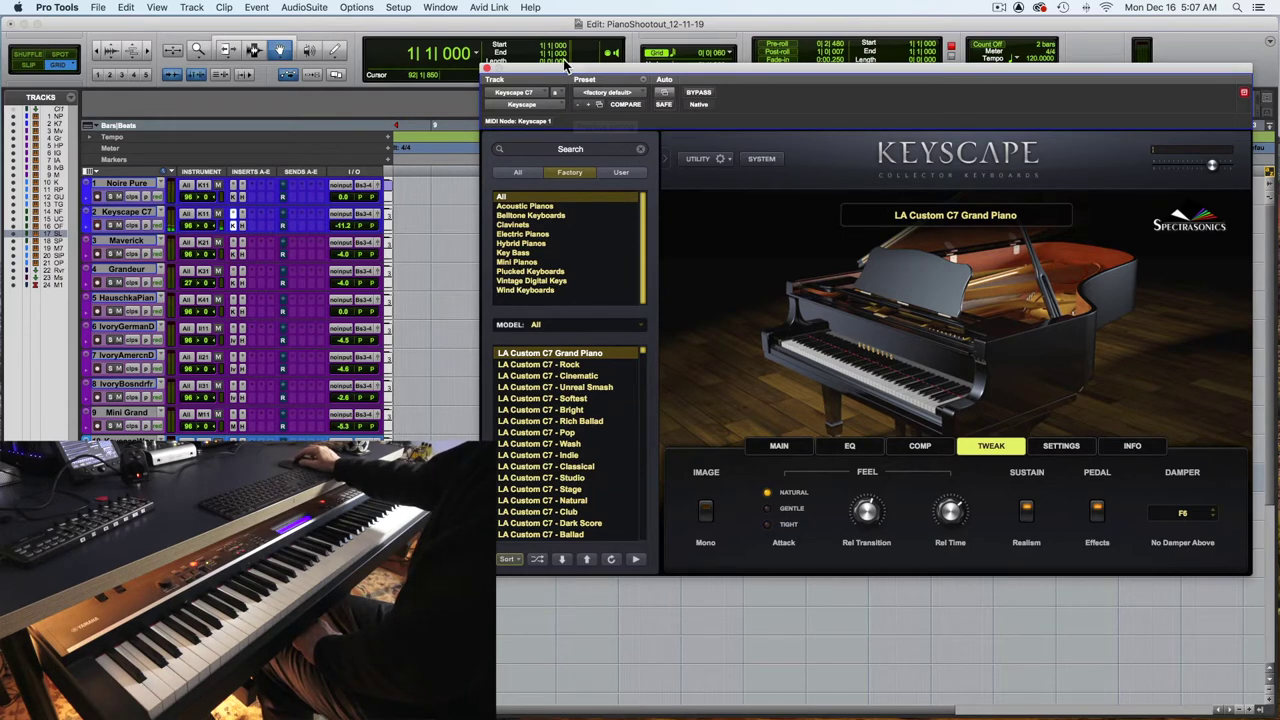
left_click(487, 70)
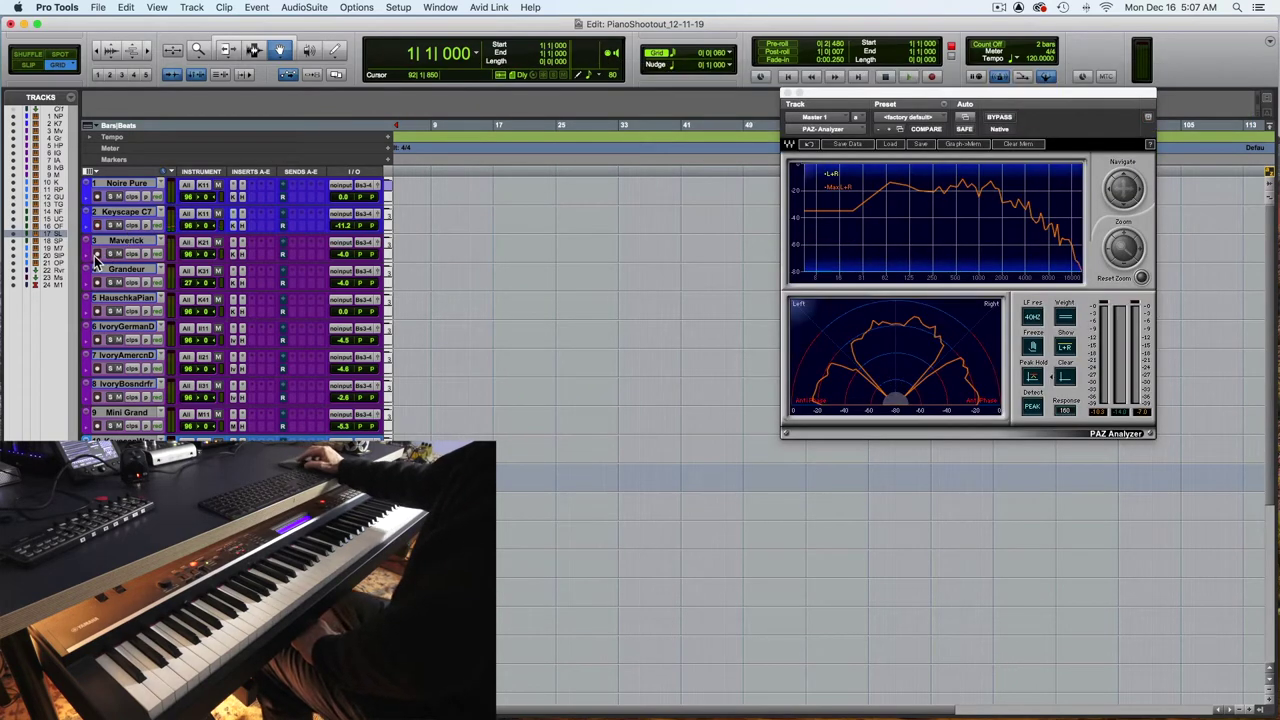
Step: Open the Maverick piano on track 3, inspect its expanded Tone settings, and close the instrument
left_click(231, 253)
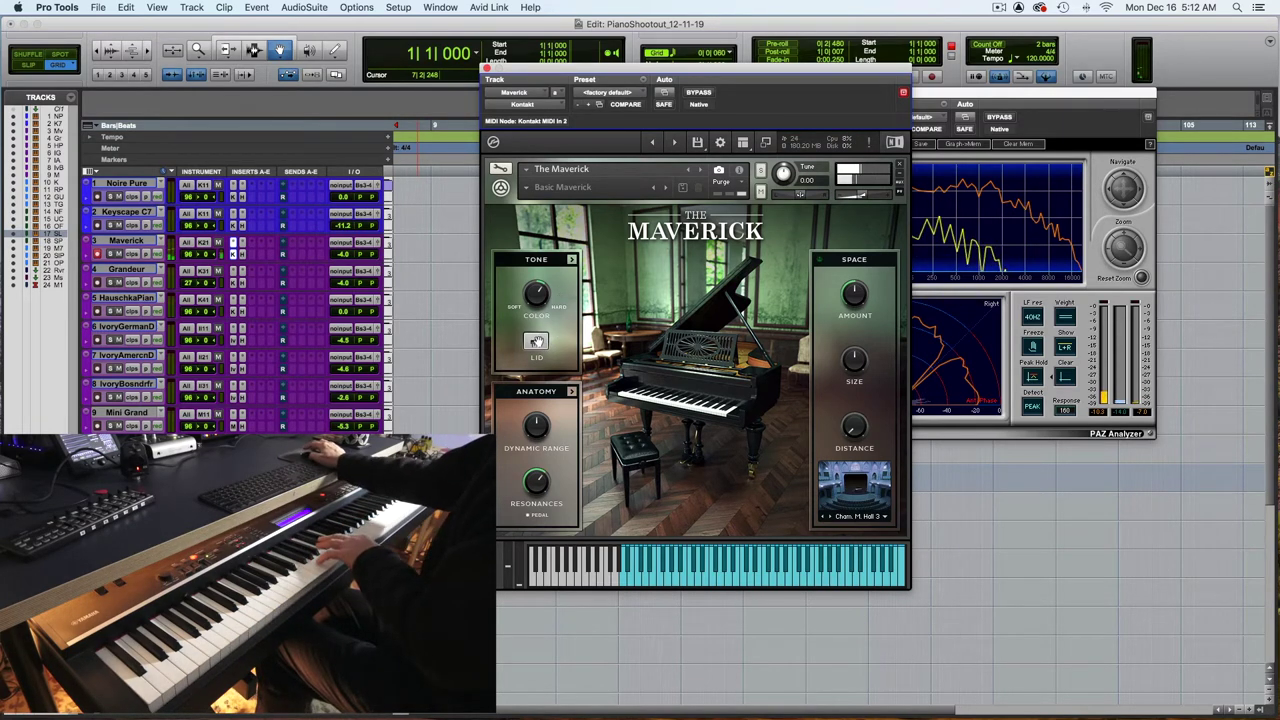
left_click(572, 260)
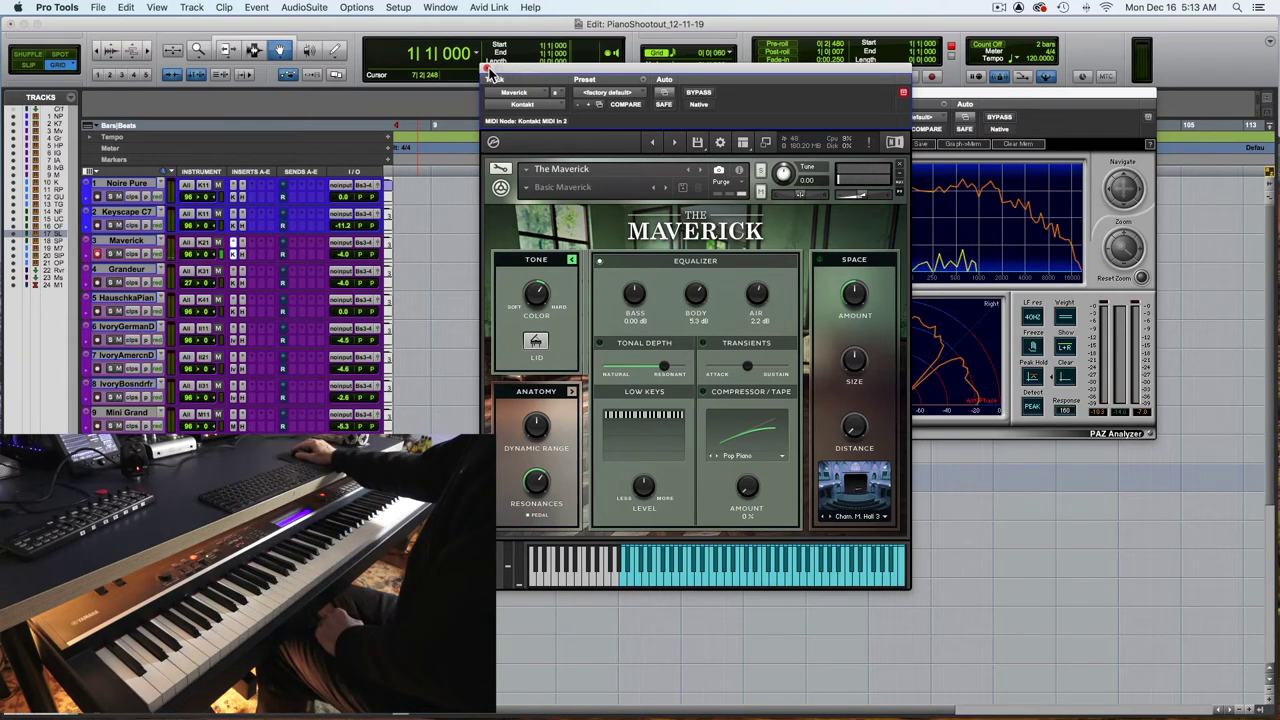
left_click(488, 69)
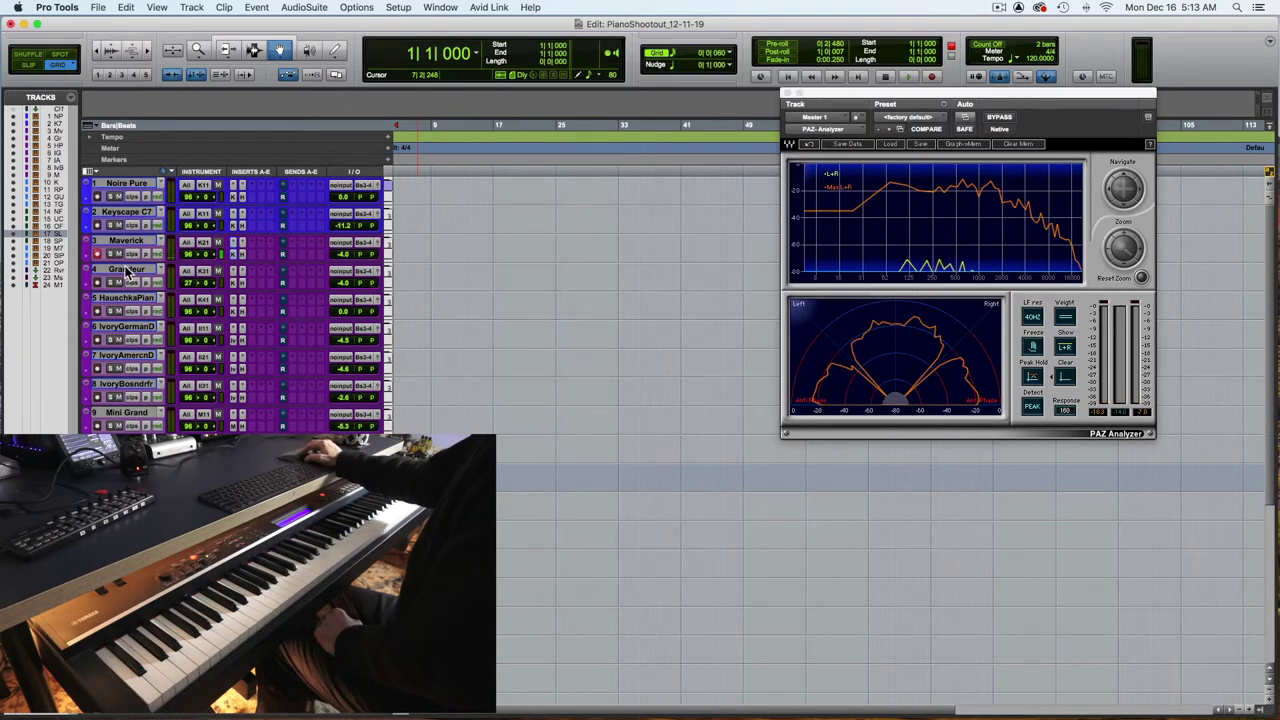
Step: Arm the Grandeur track for recording and open its instrument to try a softer Tone Color
left_click(97, 282)
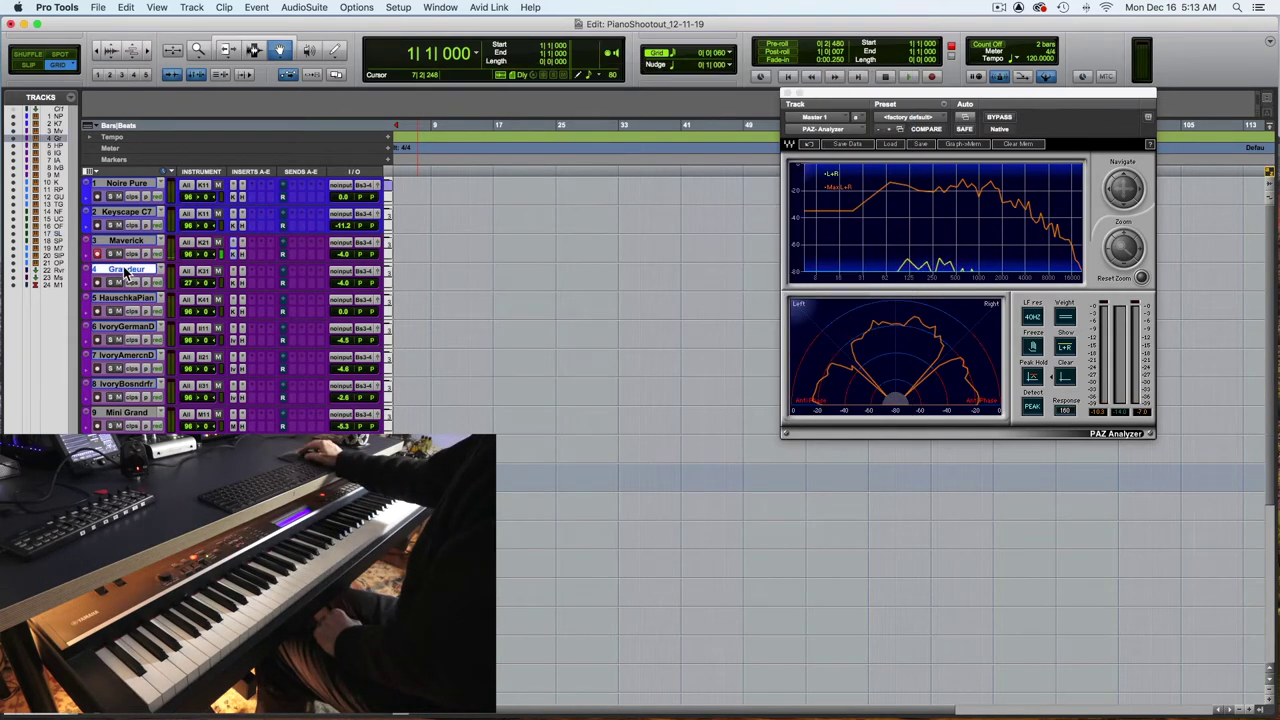
left_click(233, 285)
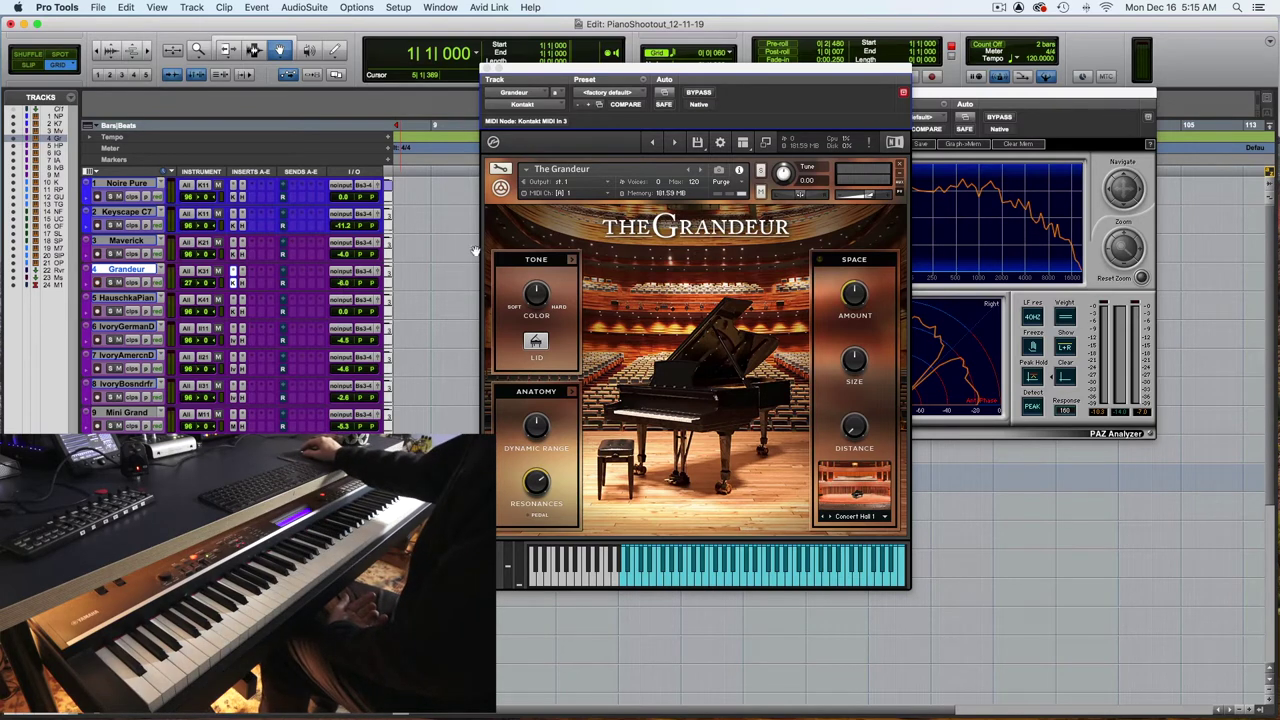
left_click(536, 292)
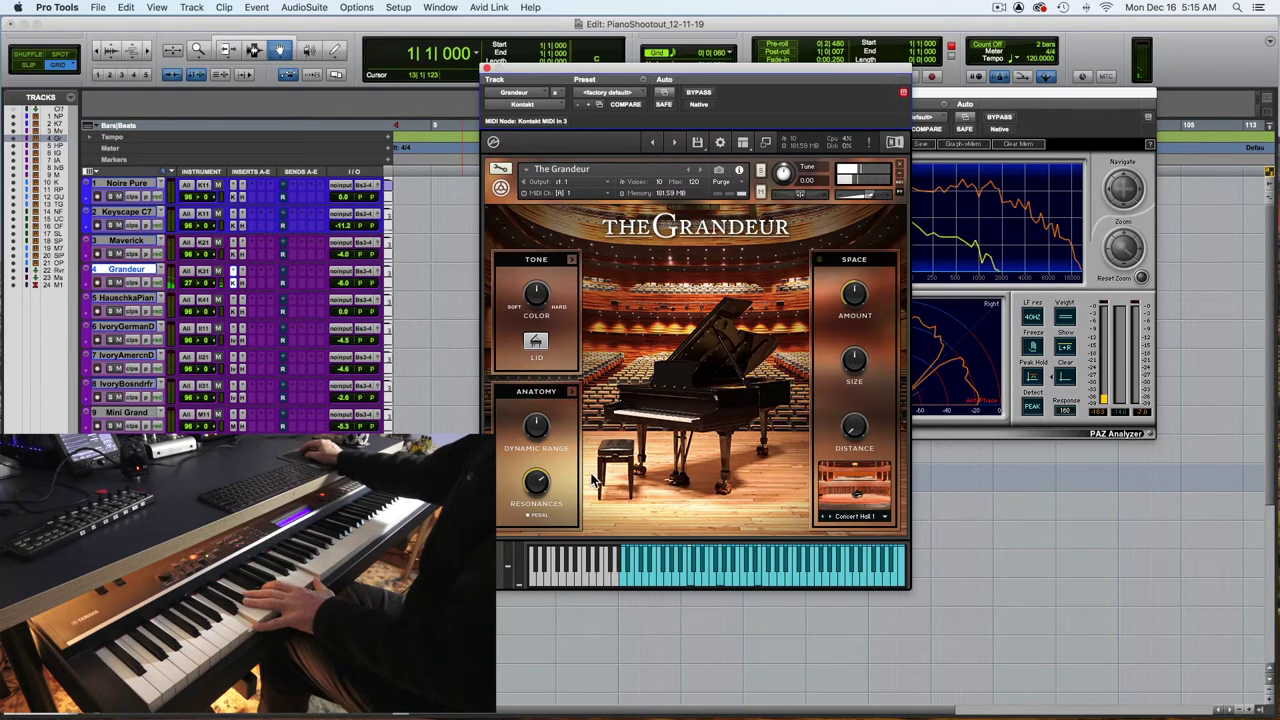
Step: Check the Grandeur's expanded Tone settings and try the Resonances amount under Anatomy
left_click(571, 260)
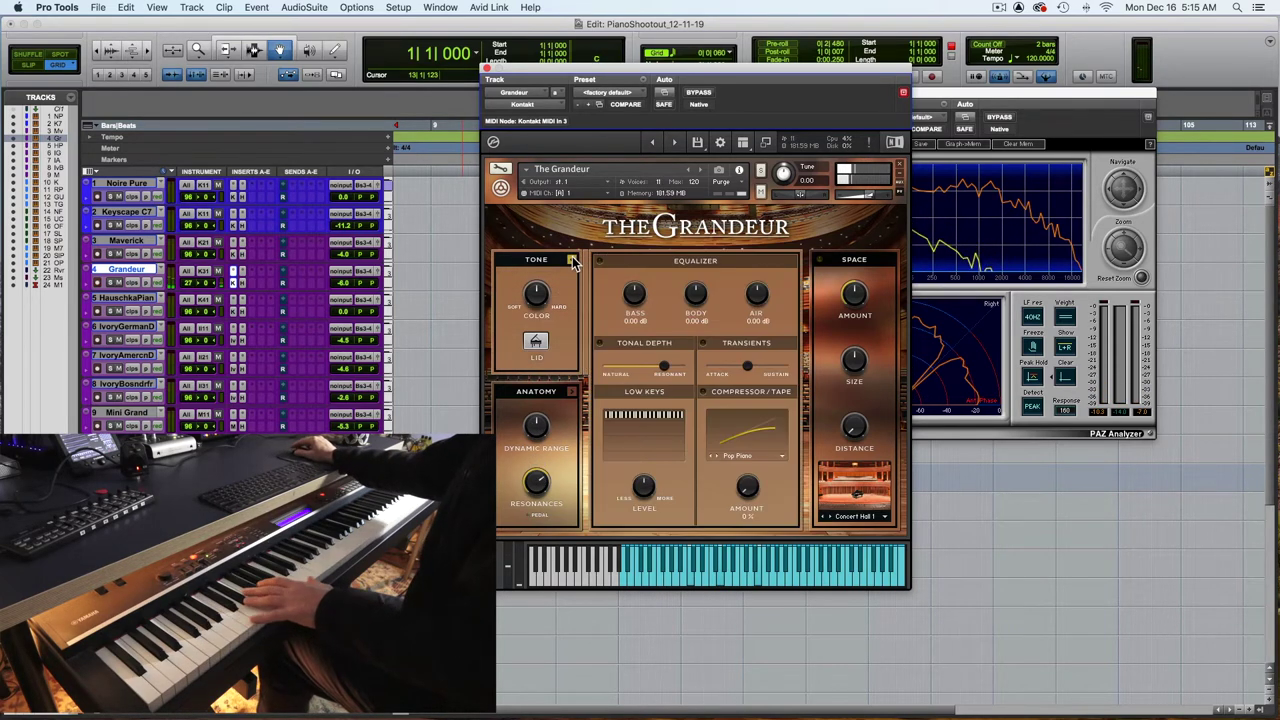
left_click(571, 260)
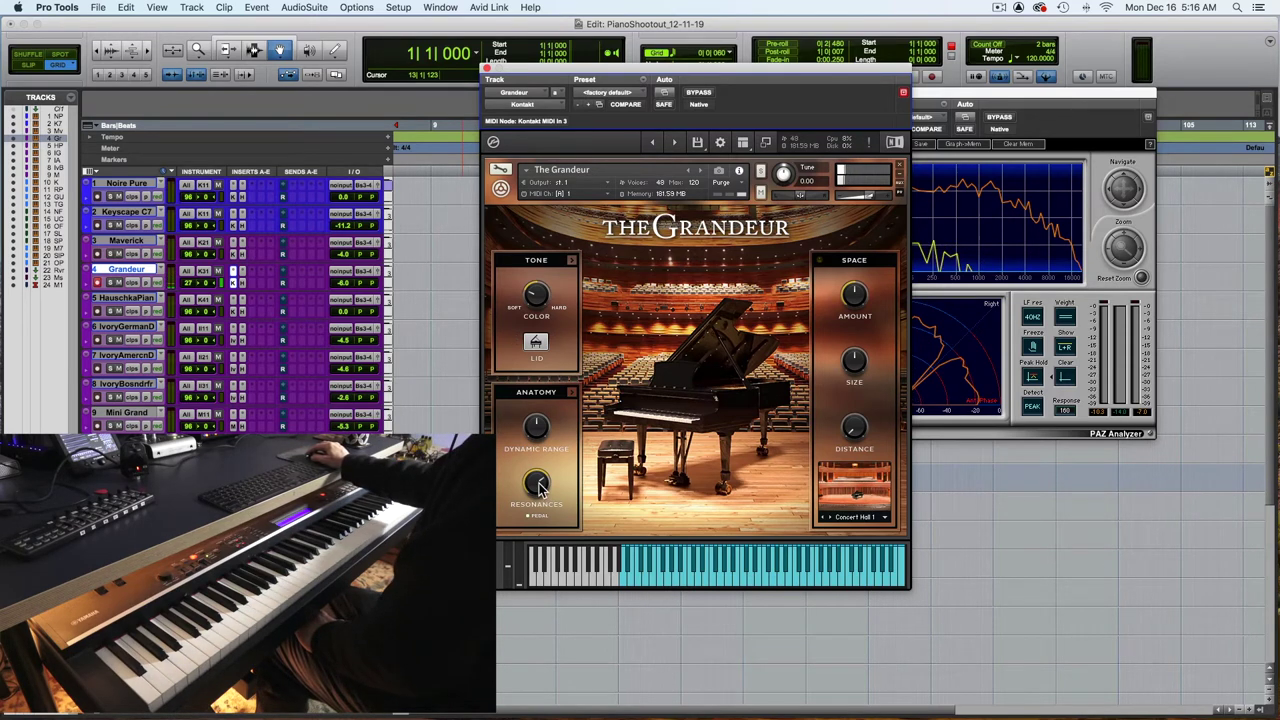
left_click_drag(537, 484, 537, 480)
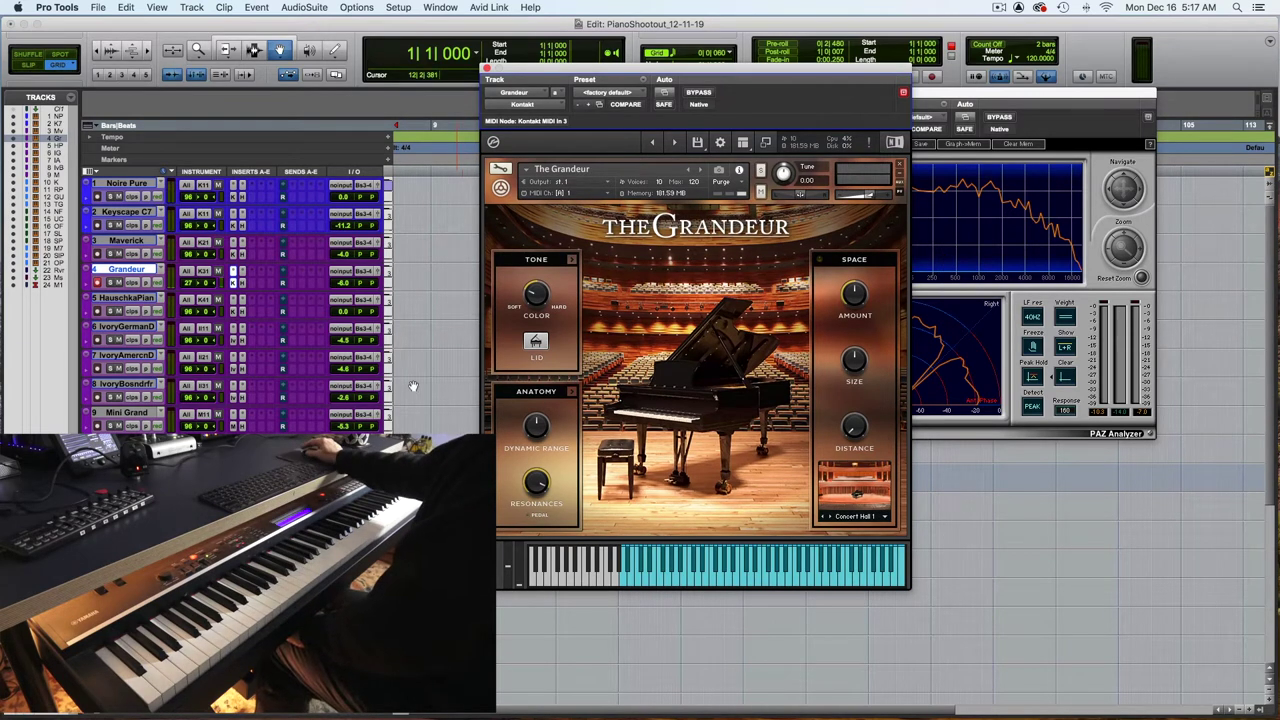
Step: Arm the Hauschka piano track and replace the open Grandeur instrument window with the Hauschka Composer Toolkit
scroll(130, 287, "down", 1)
left_click(99, 281)
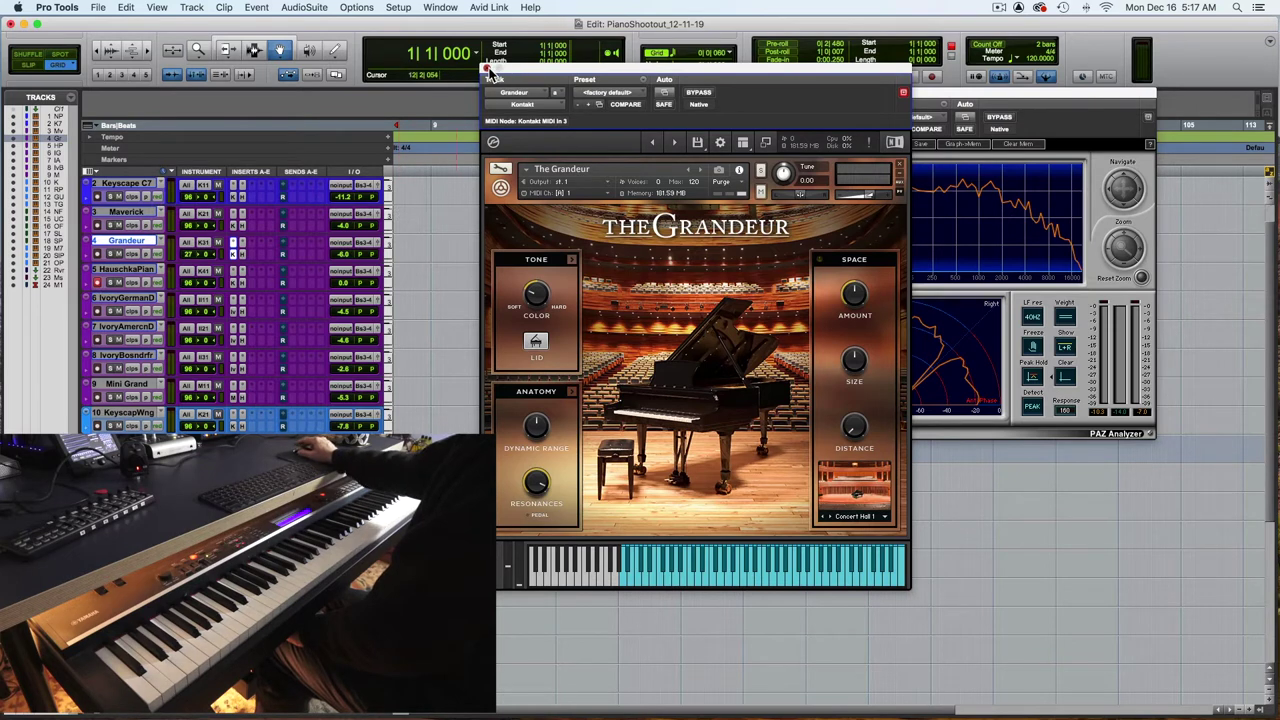
left_click(488, 72)
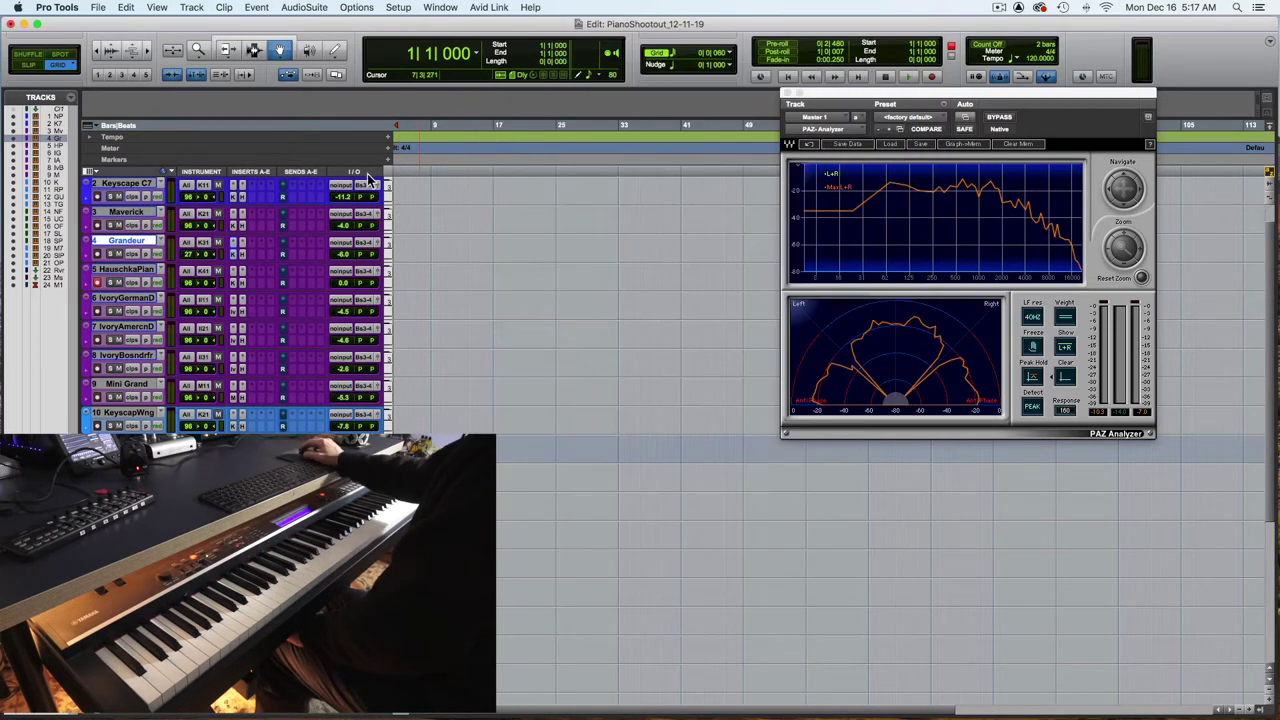
left_click(234, 284)
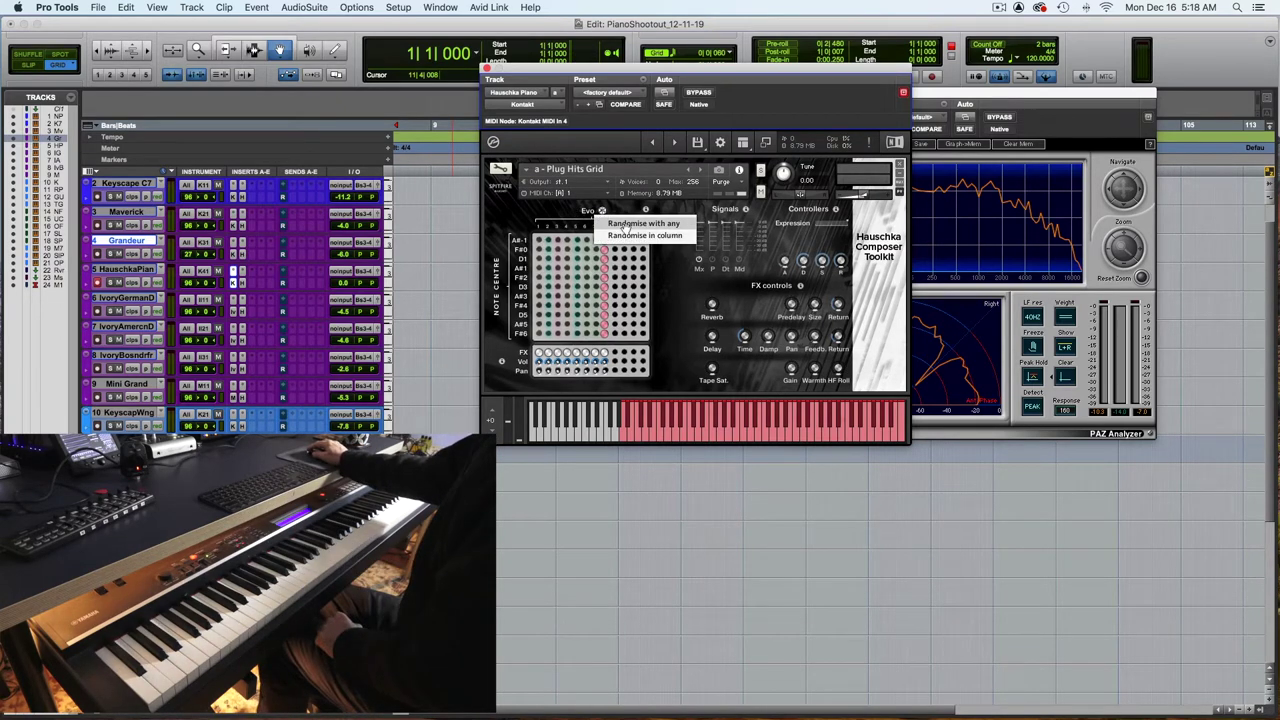
Step: Try randomising the Evo grid with any column, return every note to the eighth column, and close the instrument
left_click(602, 211)
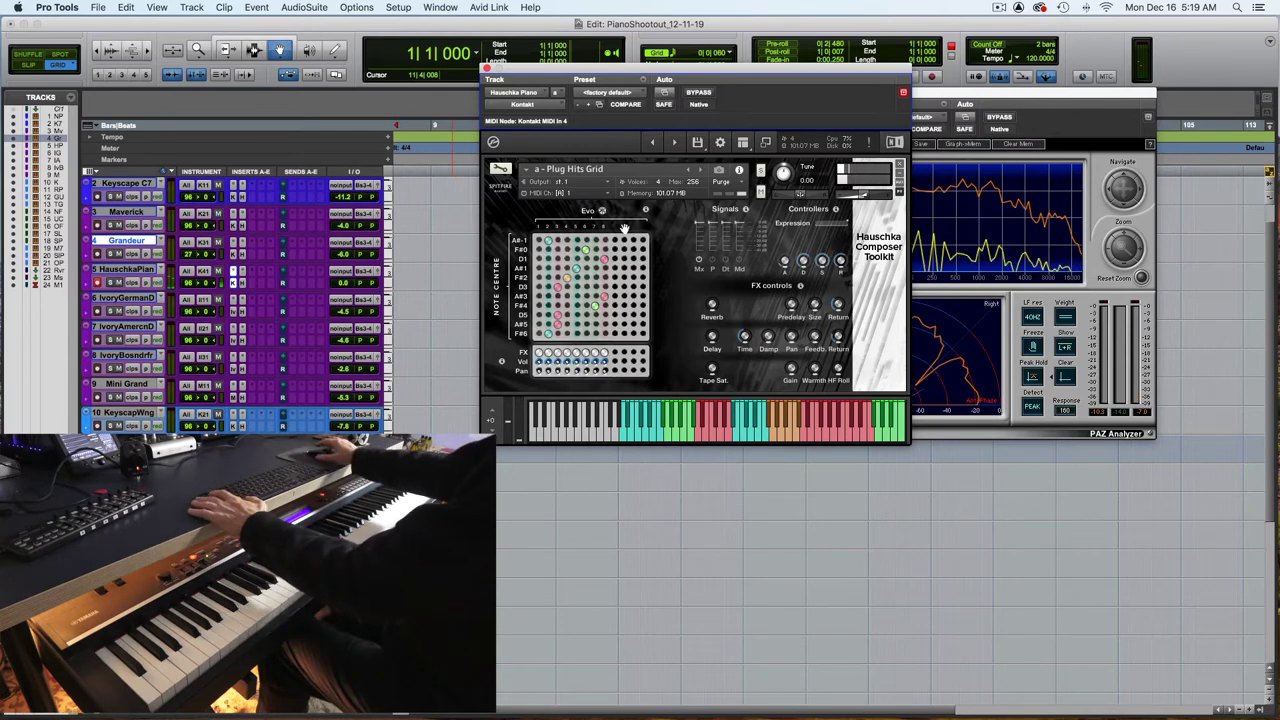
left_click(606, 336)
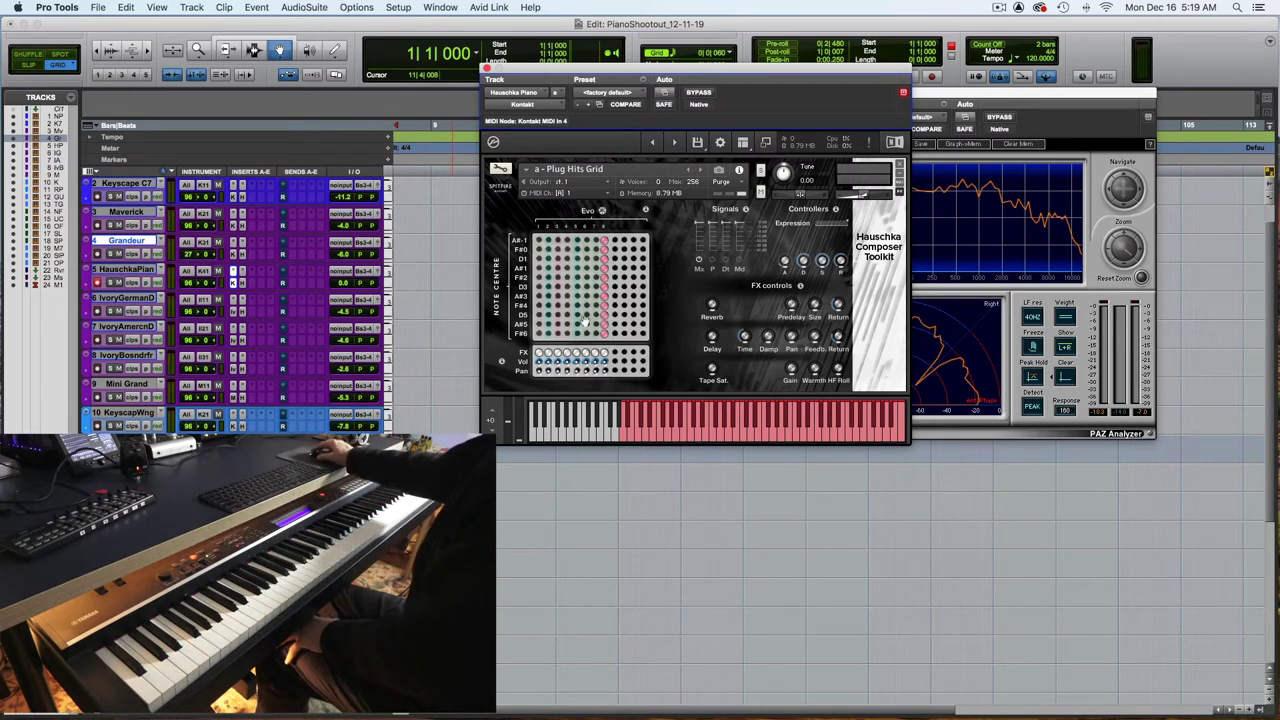
left_click(487, 70)
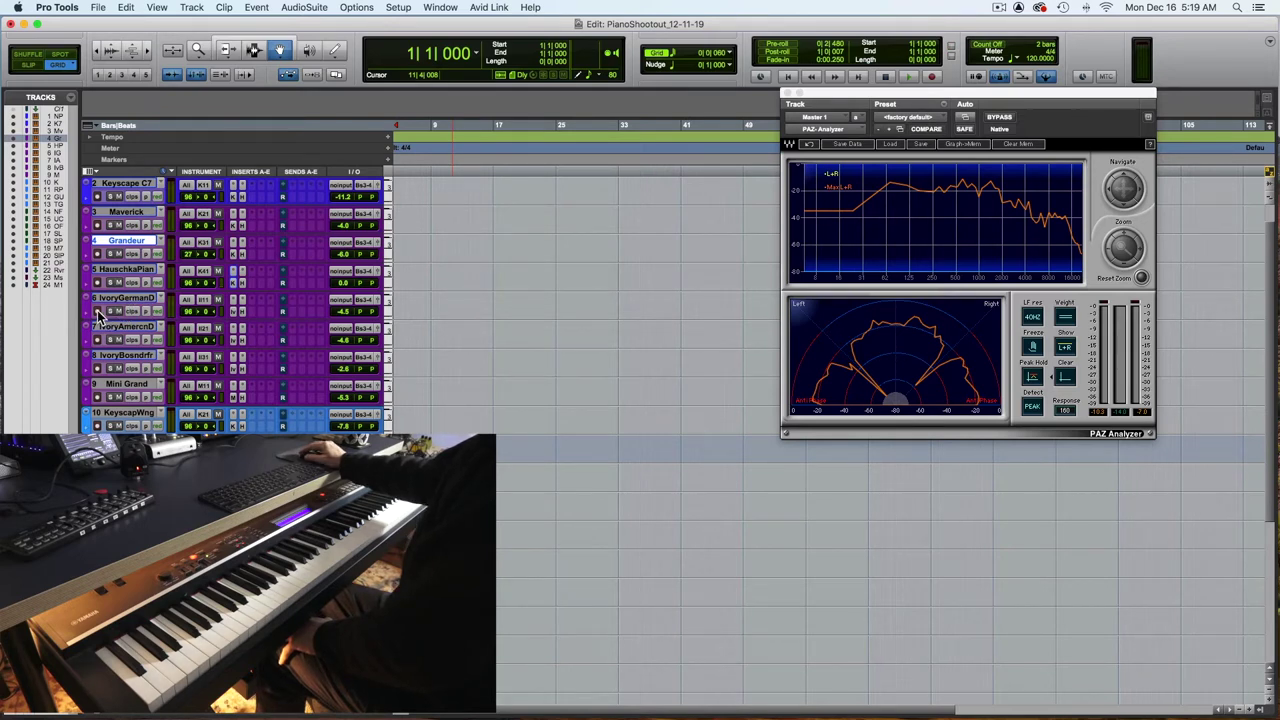
Step: Open the Ivory German D instrument and load the German D Grand Soft and Dry PC user program
left_click(232, 311)
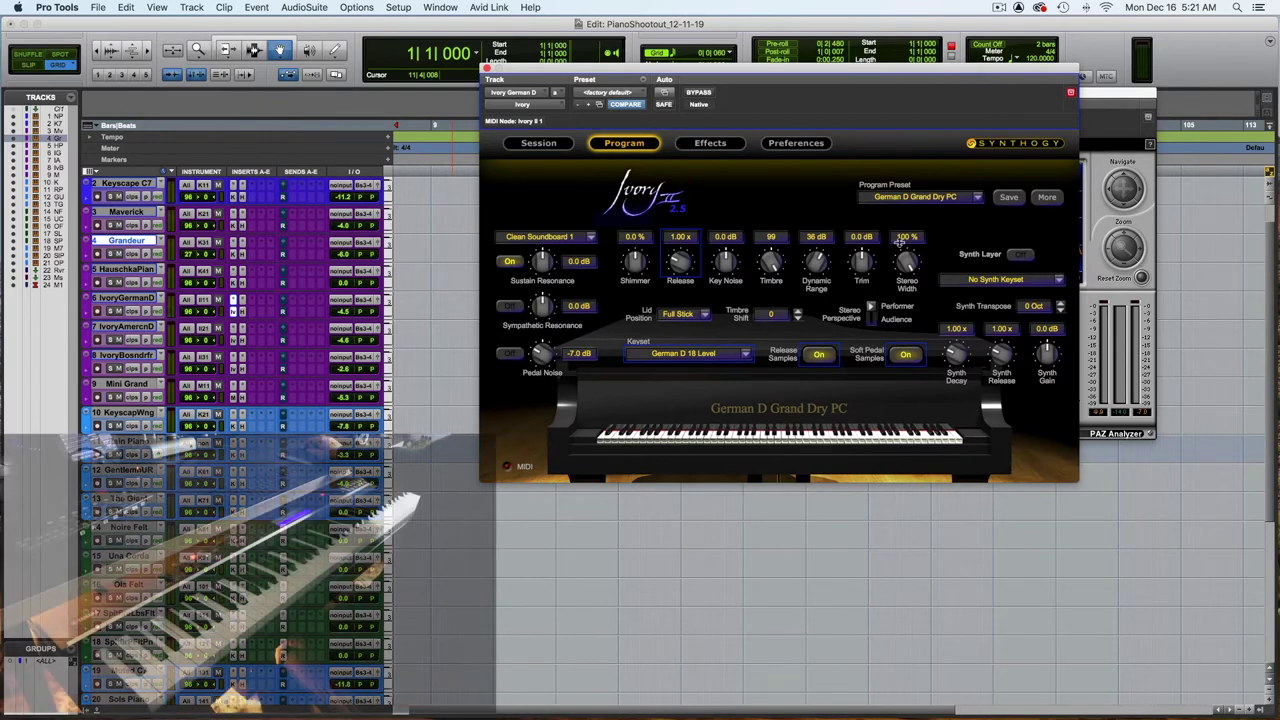
left_click(897, 197)
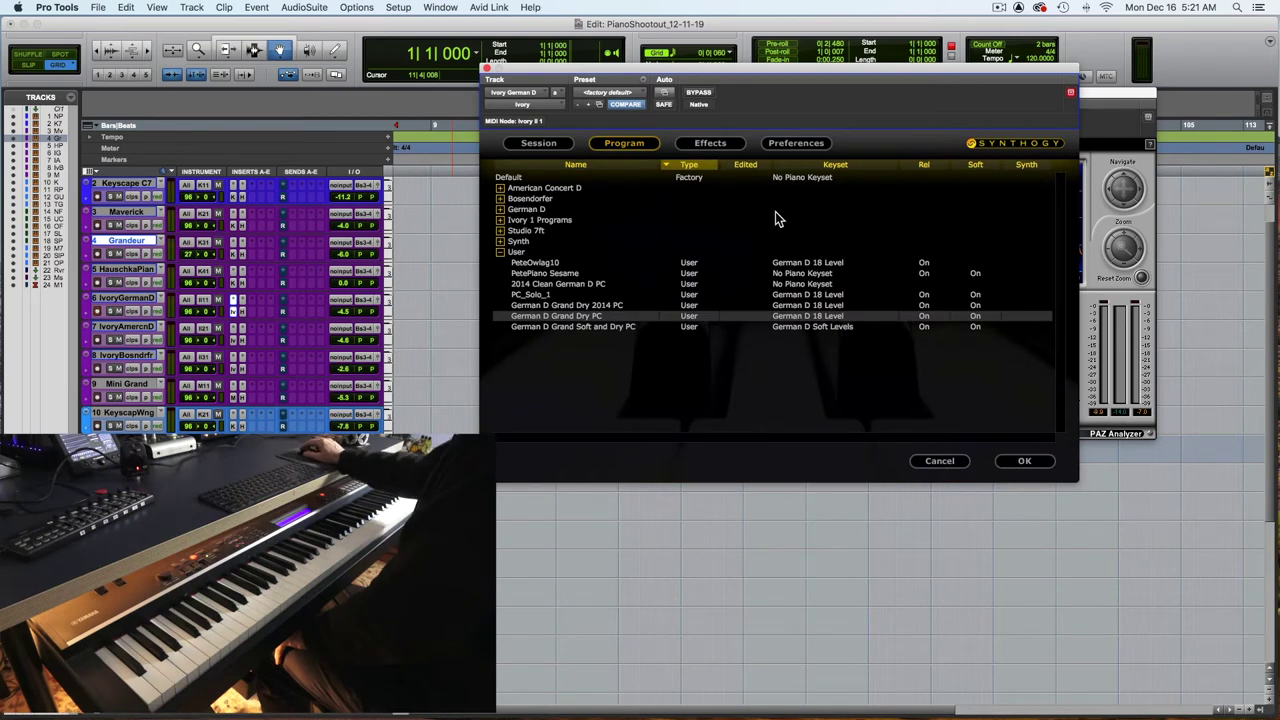
left_click(604, 327)
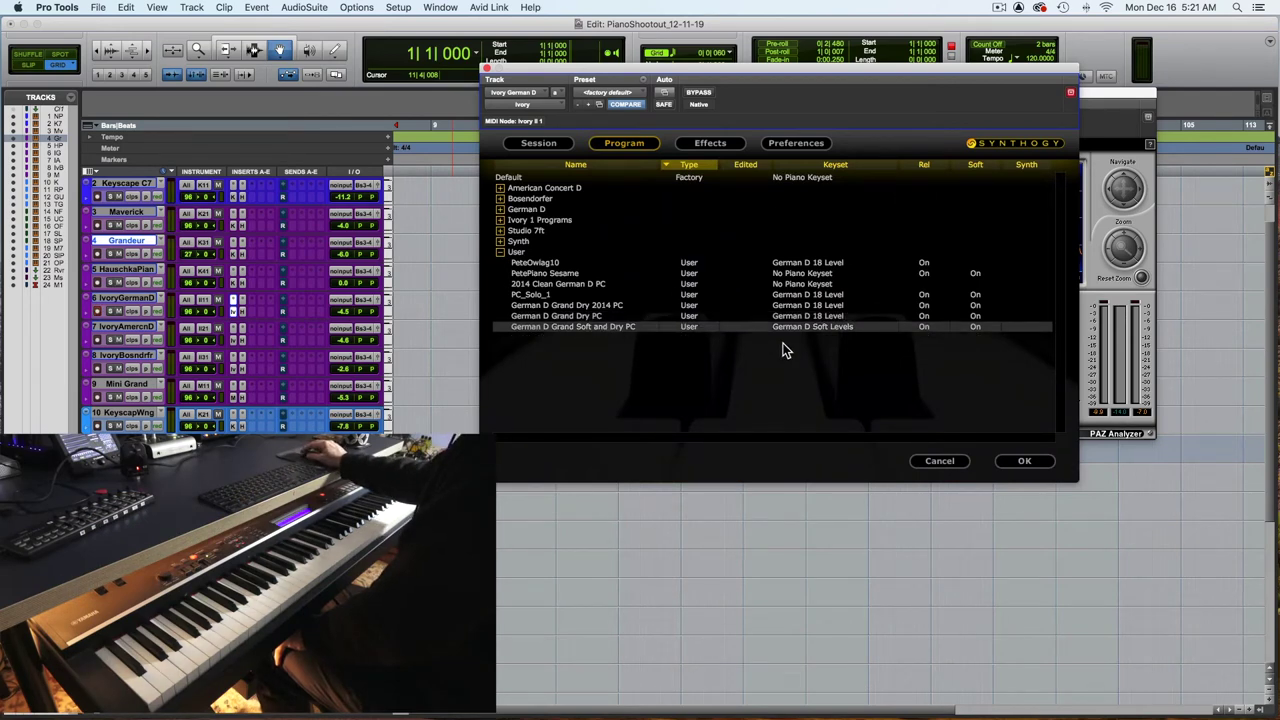
left_click(1025, 462)
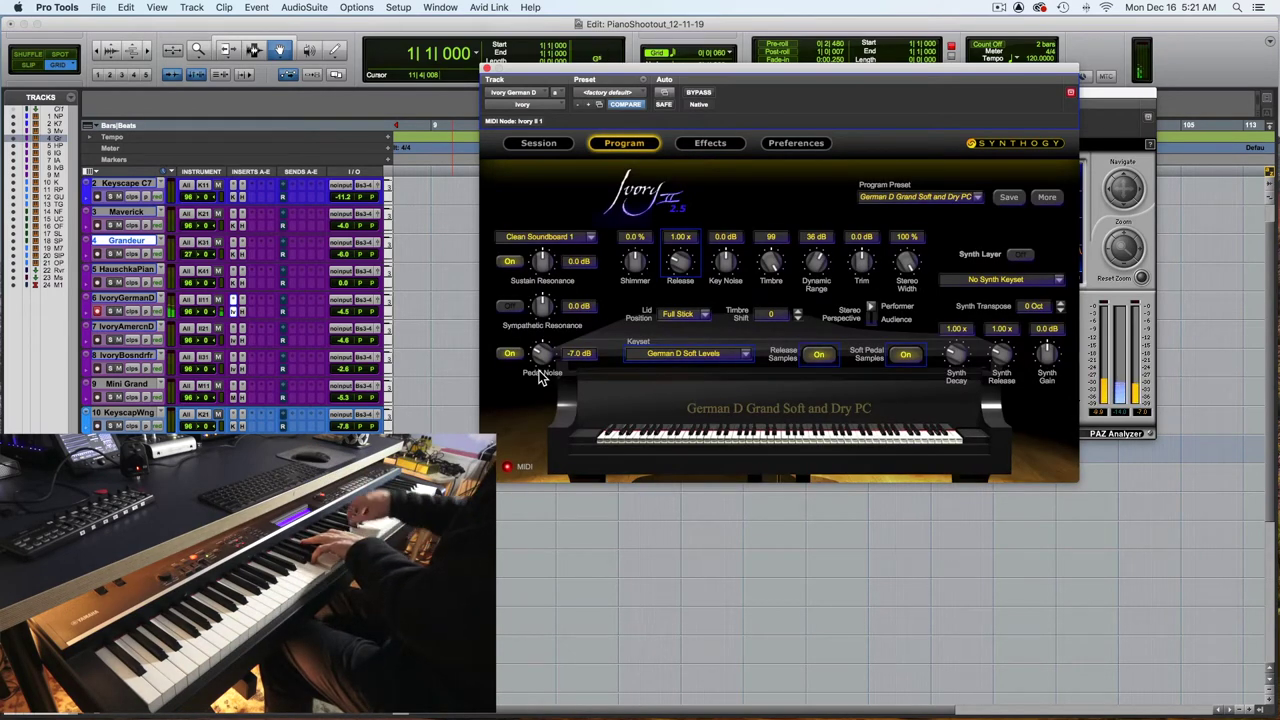
Step: Set Ivory's Sympathetic Resonance level to -12.0 dB, audition Shimmer up to 92.5 %, and leave it at 9.0 %
left_click_drag(543, 306, 554, 311)
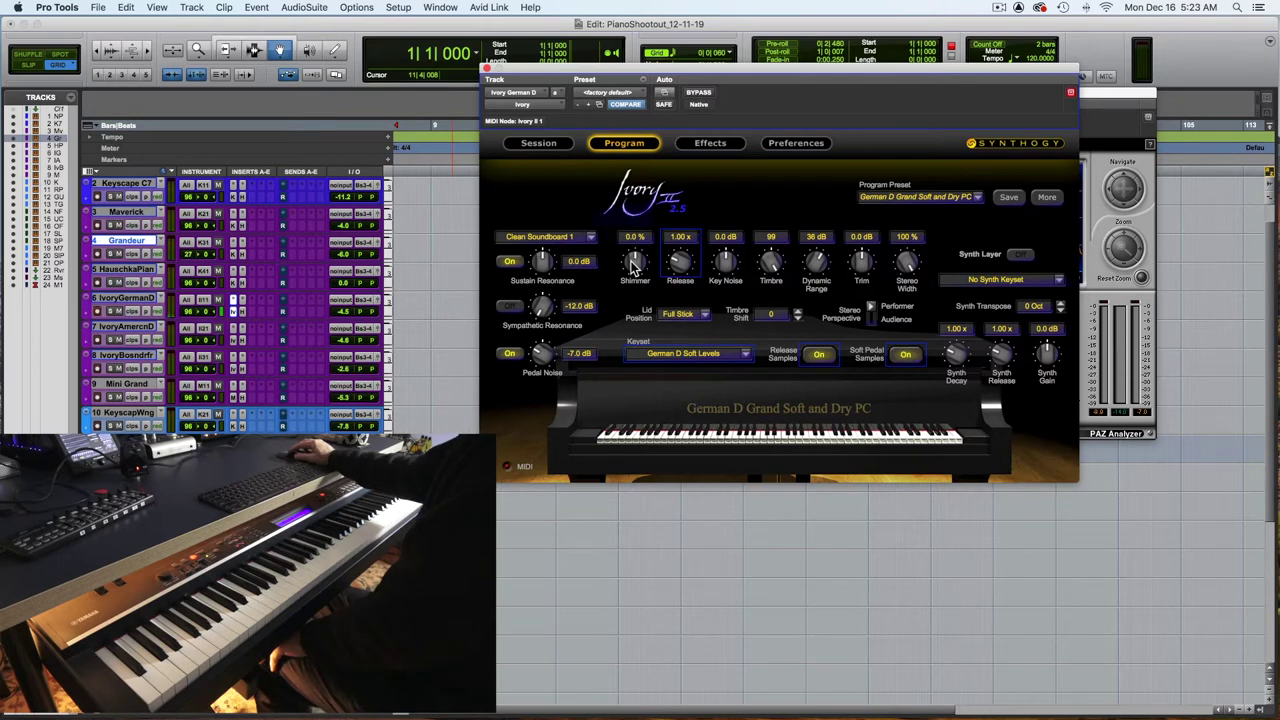
left_click_drag(633, 265, 638, 218)
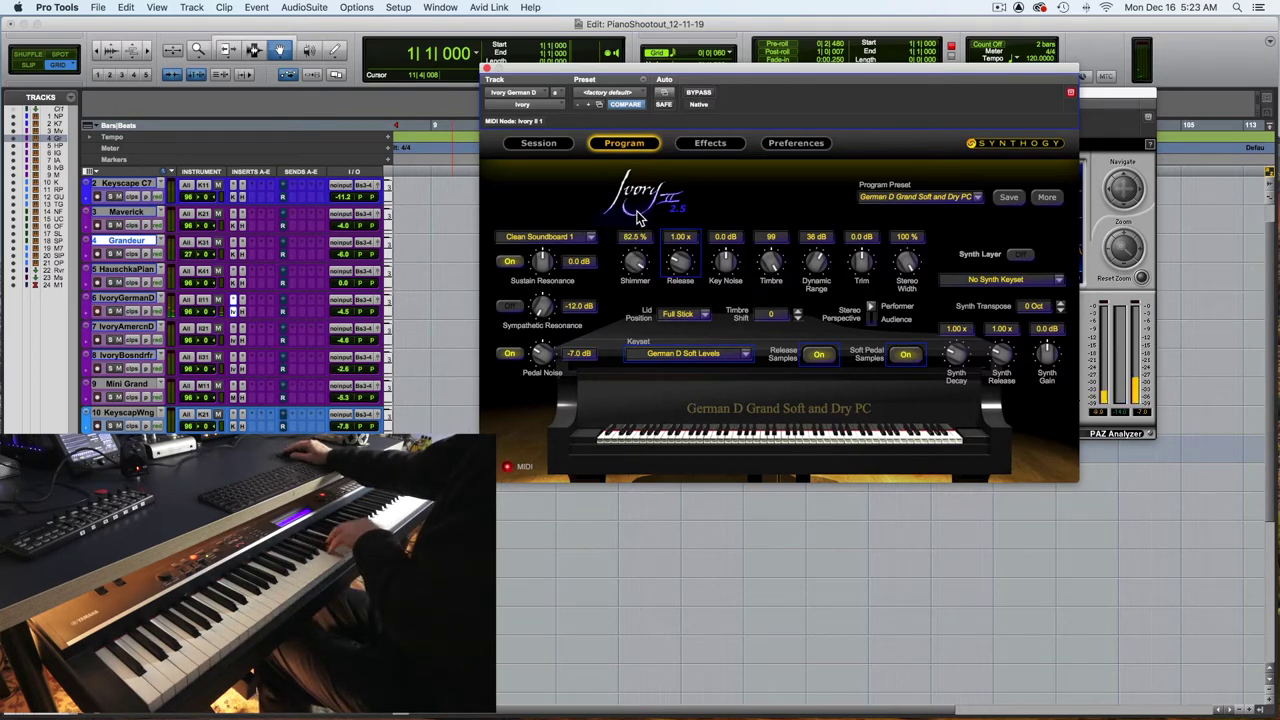
mouse_move(638, 218)
left_mouse_down()
mouse_move(623, 314)
mouse_move(617, 285)
mouse_move(648, 222)
left_mouse_up()
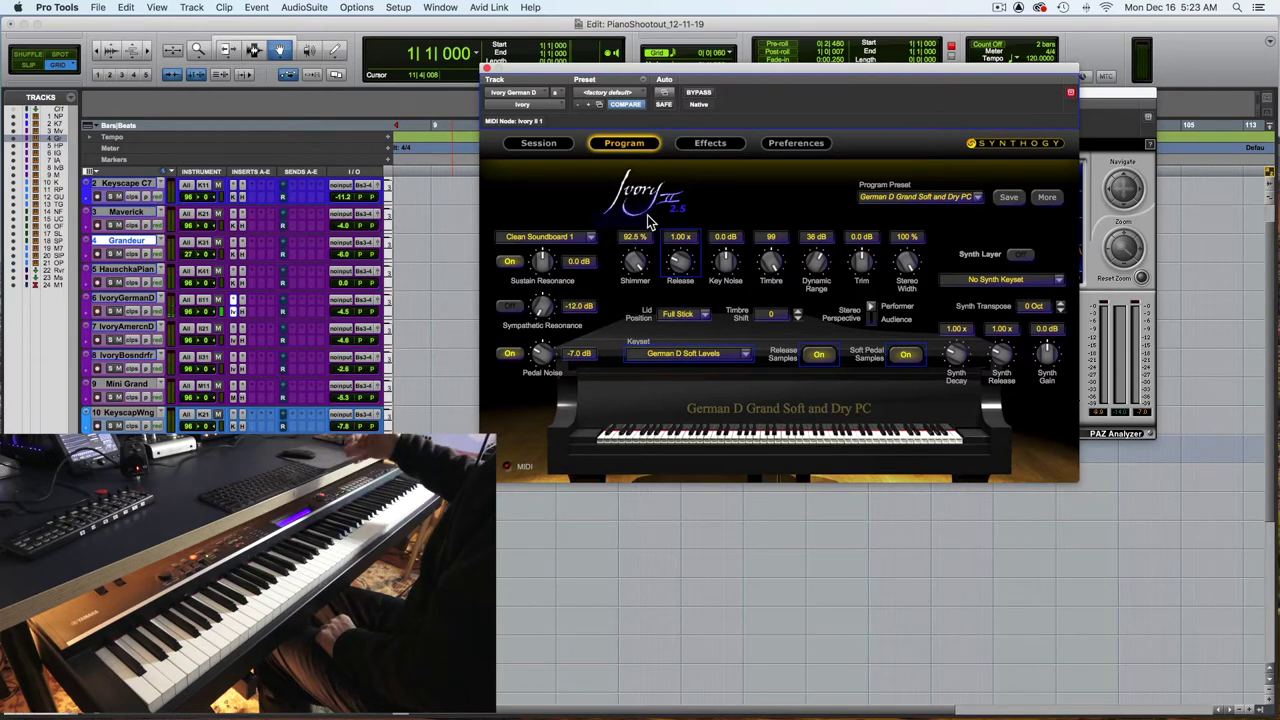
mouse_move(645, 262)
left_mouse_down()
mouse_move(626, 280)
mouse_move(636, 290)
mouse_move(632, 280)
left_mouse_up()
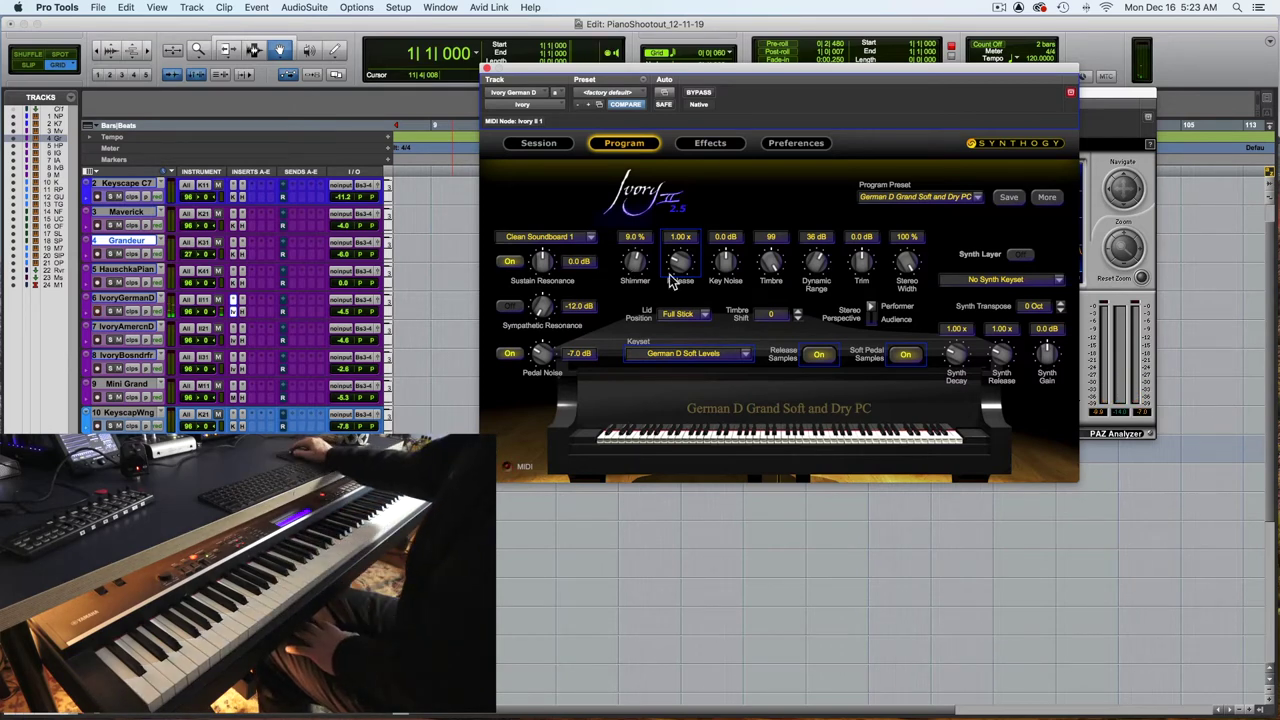
Step: Try Ivory's Key Noise up to 11.0 dB, settle it at 1.5 dB, and set Timbre to 96
scroll(728, 243, "up", 5)
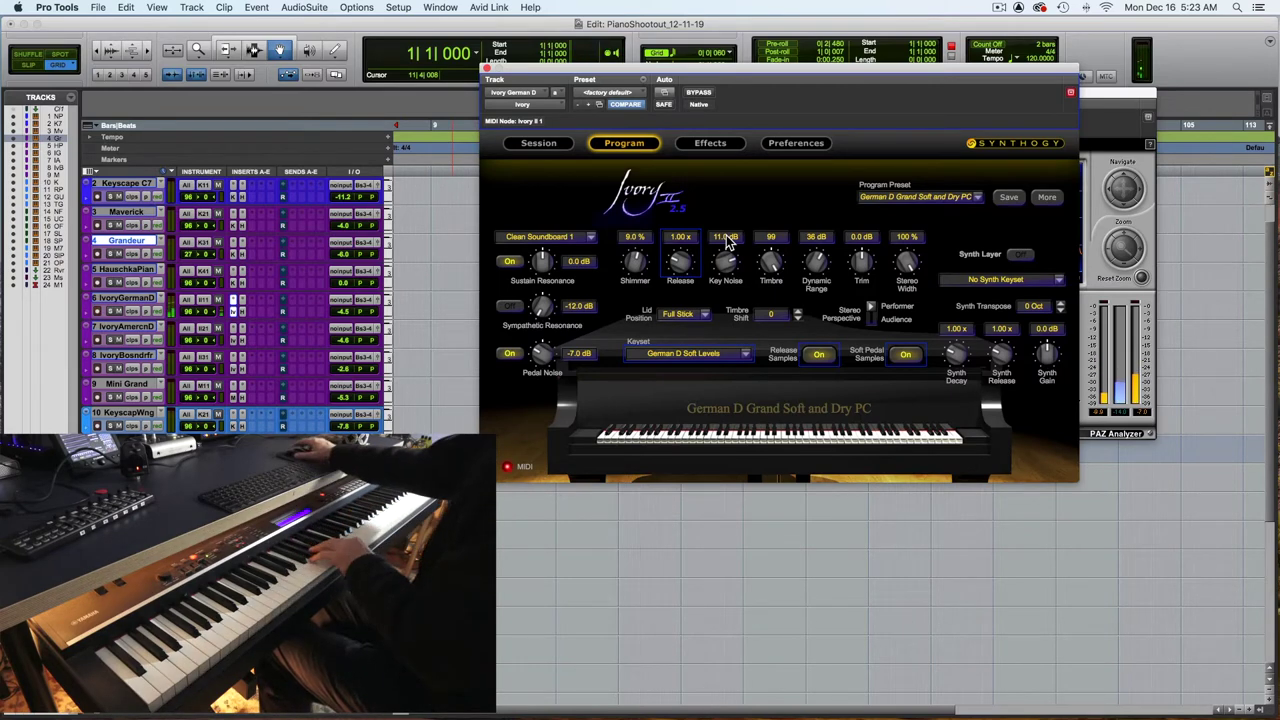
scroll(722, 270, "down", 5)
scroll(714, 295, "up", 2)
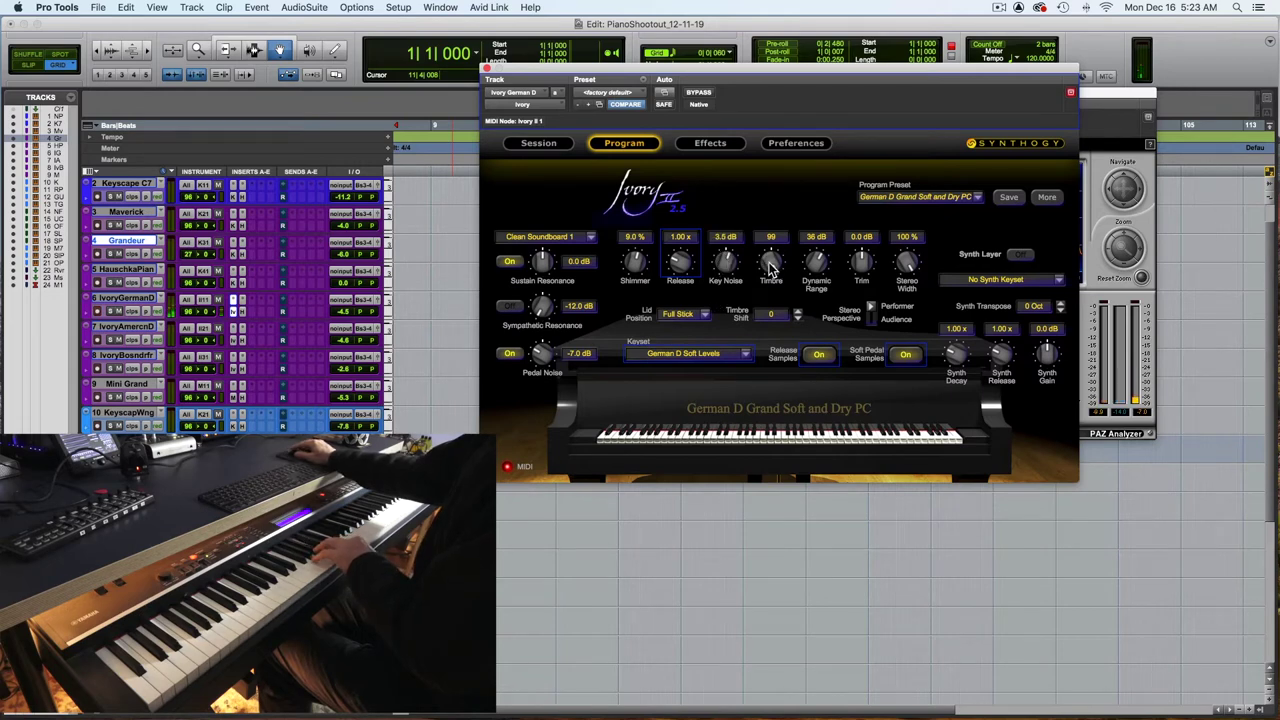
mouse_move(770, 265)
left_mouse_down()
mouse_move(755, 313)
mouse_move(770, 272)
left_mouse_up()
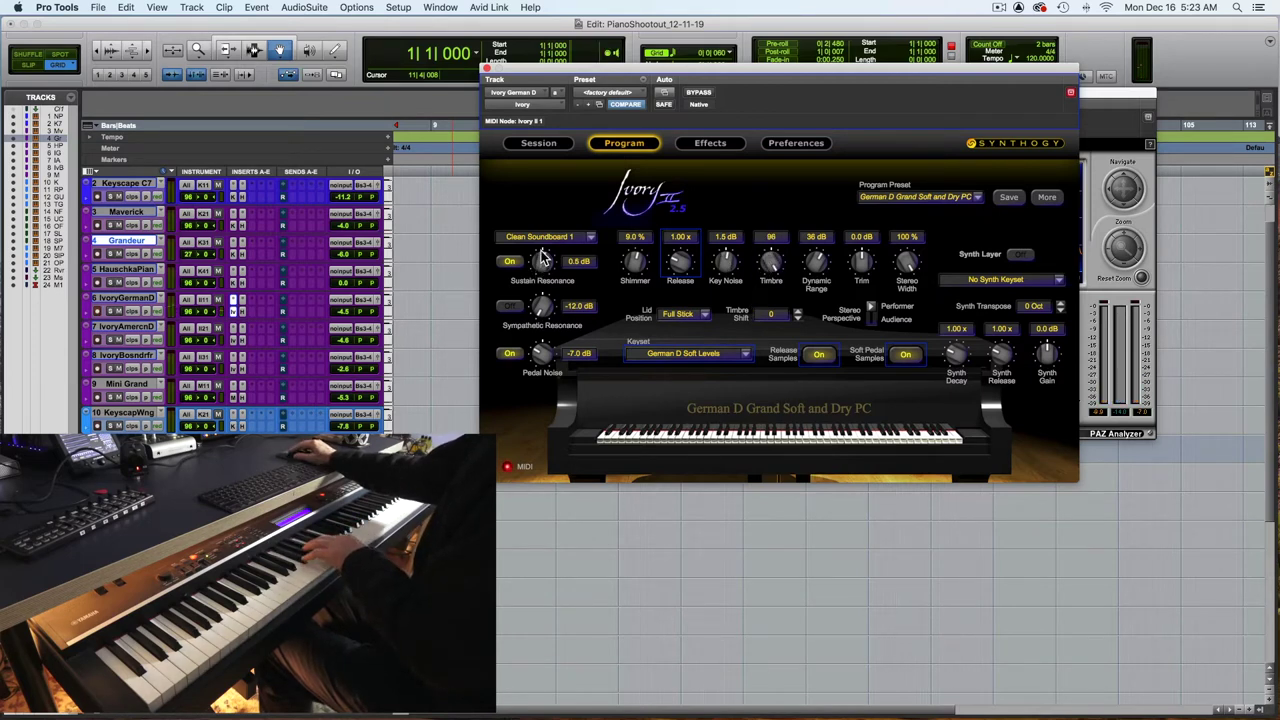
Step: Raise Ivory's Sustain Resonance to 6.0 dB and enable Sympathetic Resonance at 2.0 dB
left_click_drag(543, 240, 546, 230)
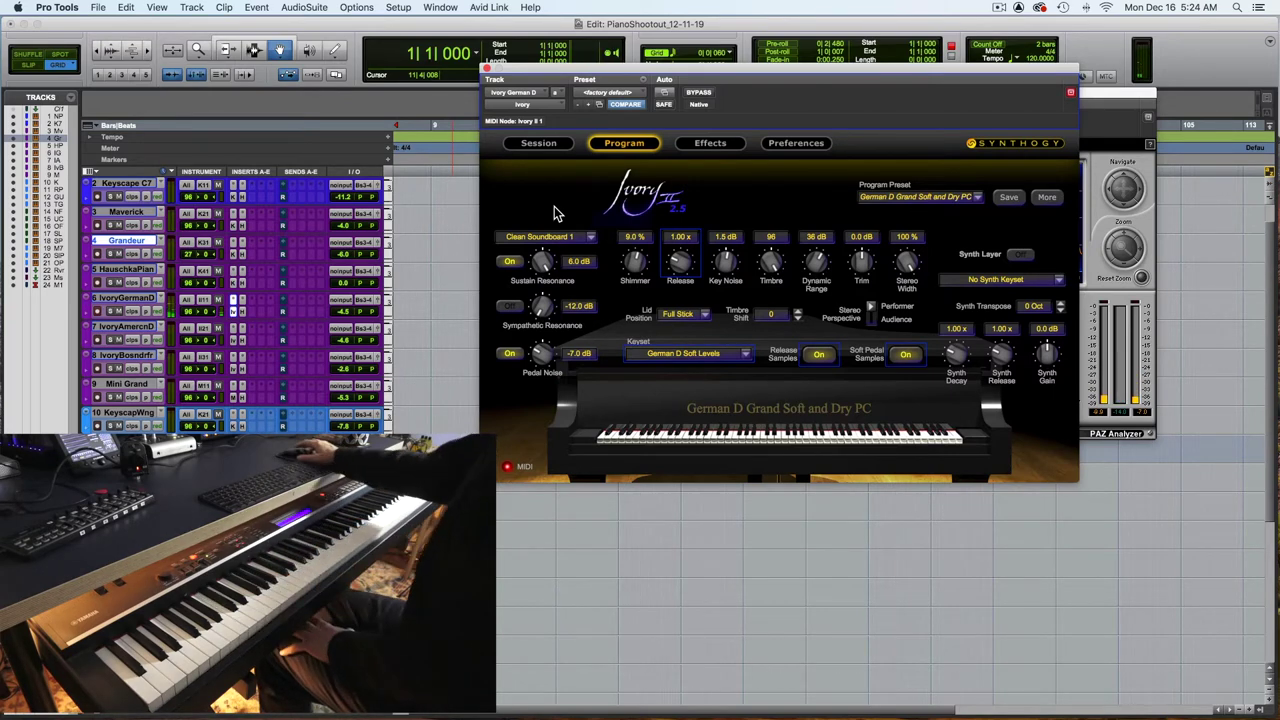
left_click(511, 306)
left_click_drag(535, 312, 550, 245)
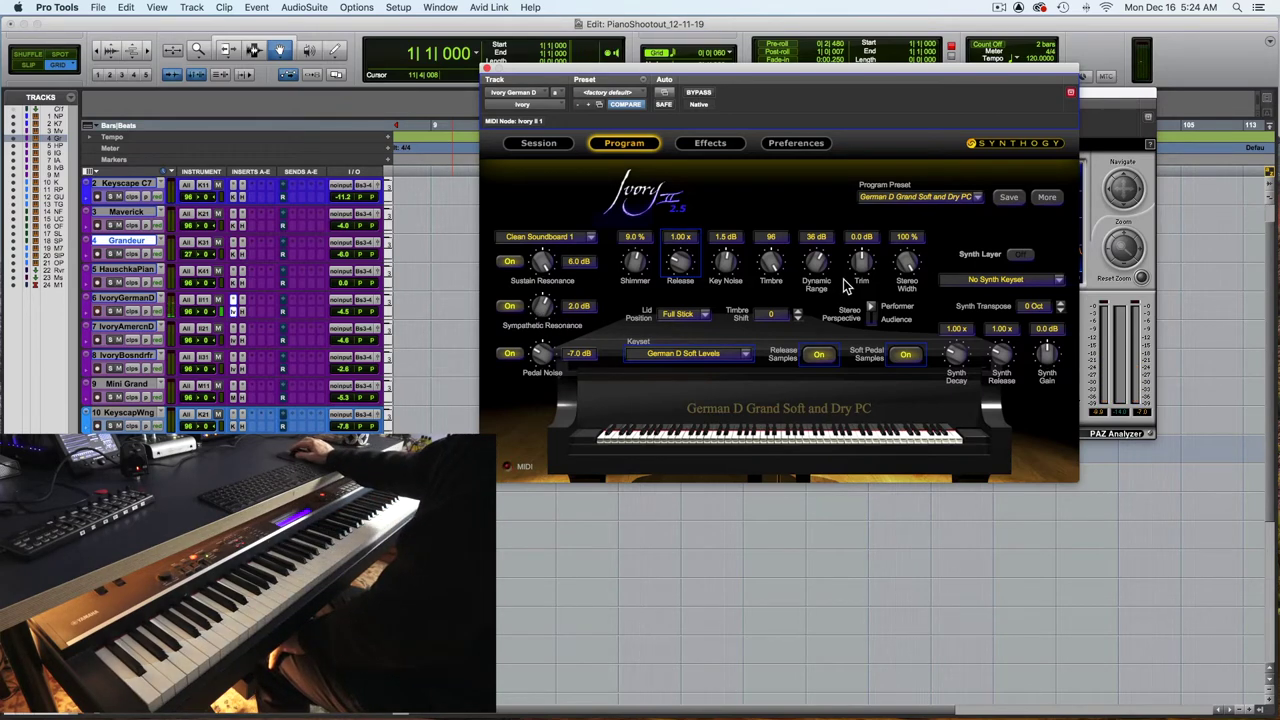
Step: Load the German D Grand Dry PC user program in Ivory and close the German D instrument window
left_click(910, 198)
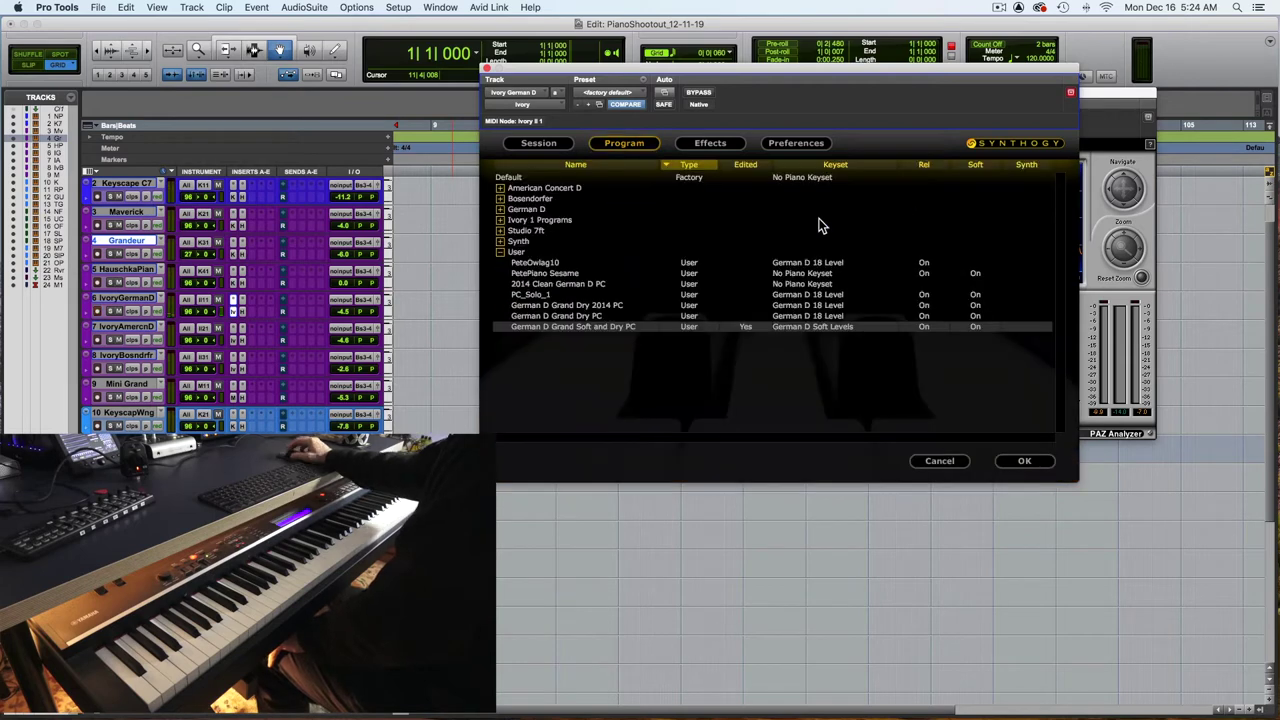
left_click(597, 316)
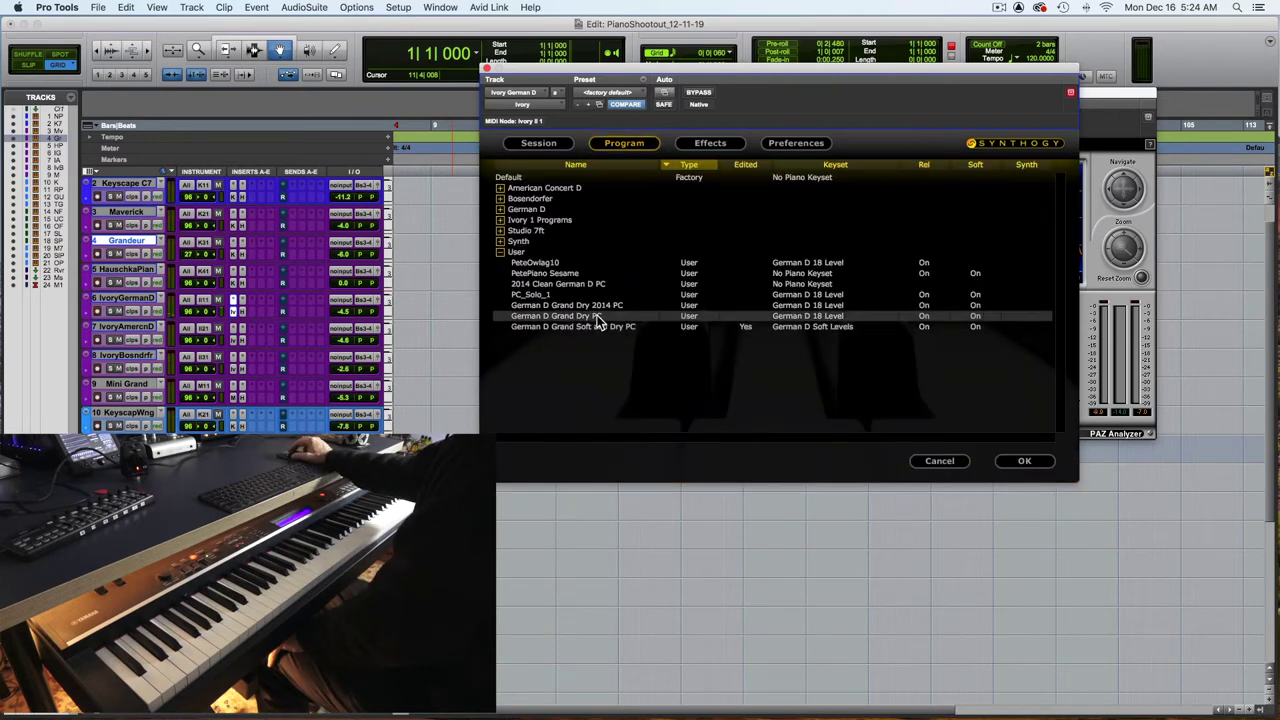
left_click(1026, 461)
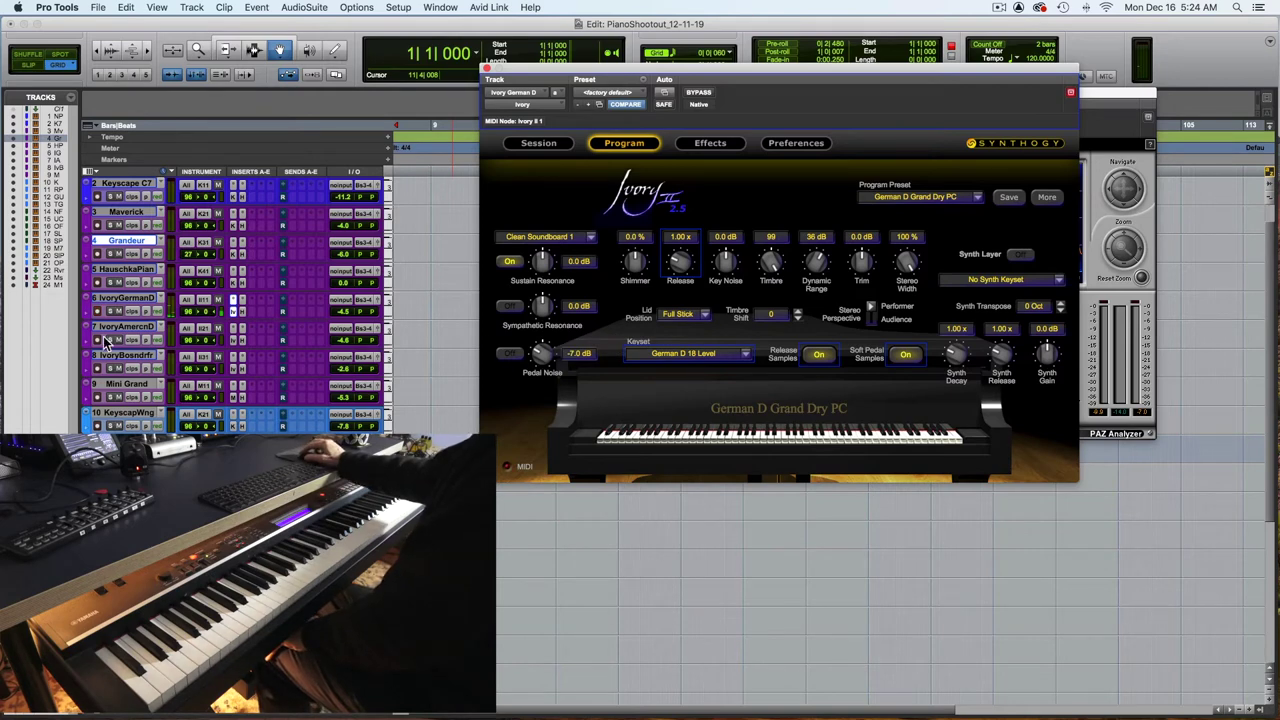
left_click(487, 70)
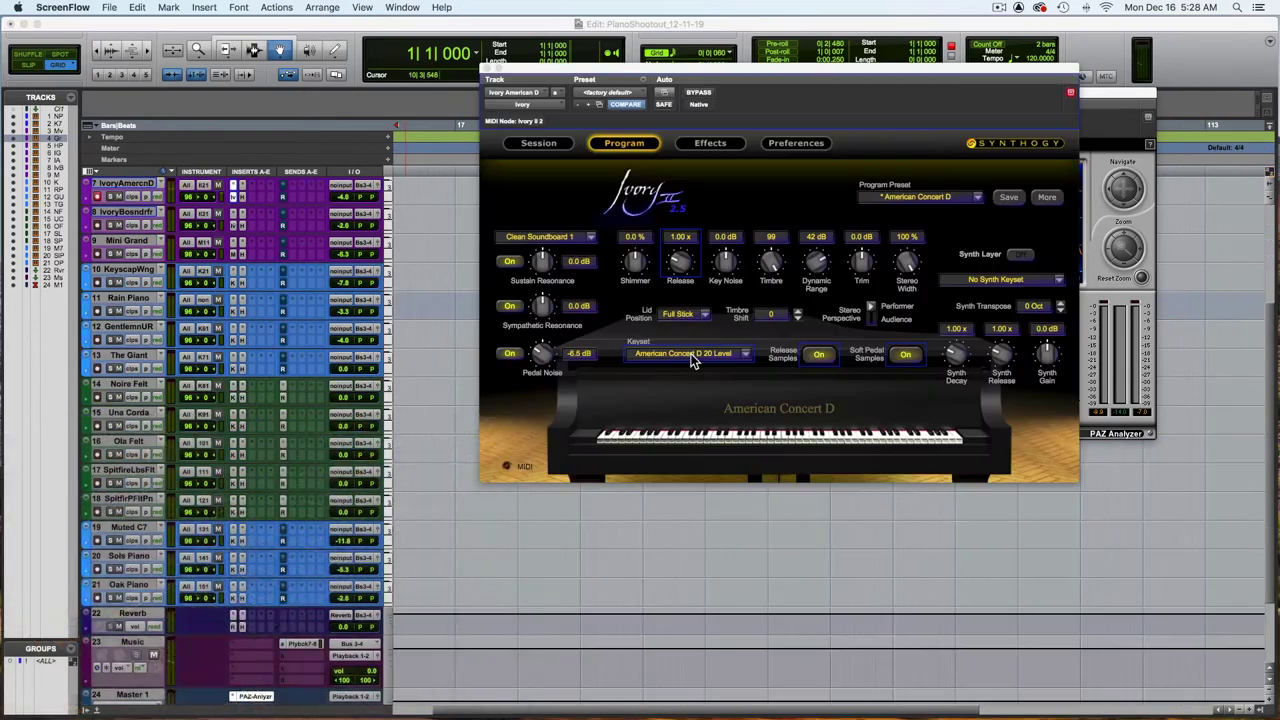
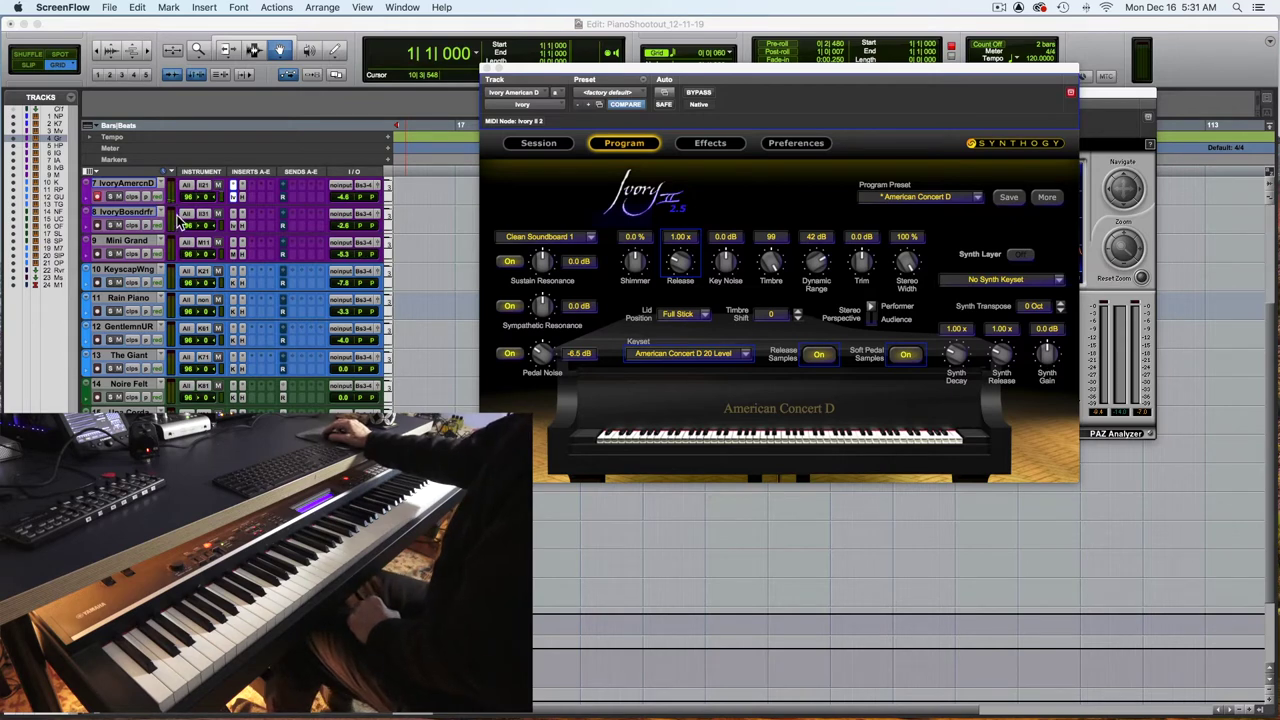
Step: Record-enable the IvoryBosndrfr track and open its Ivory instrument in place of the American D window
left_click(100, 226)
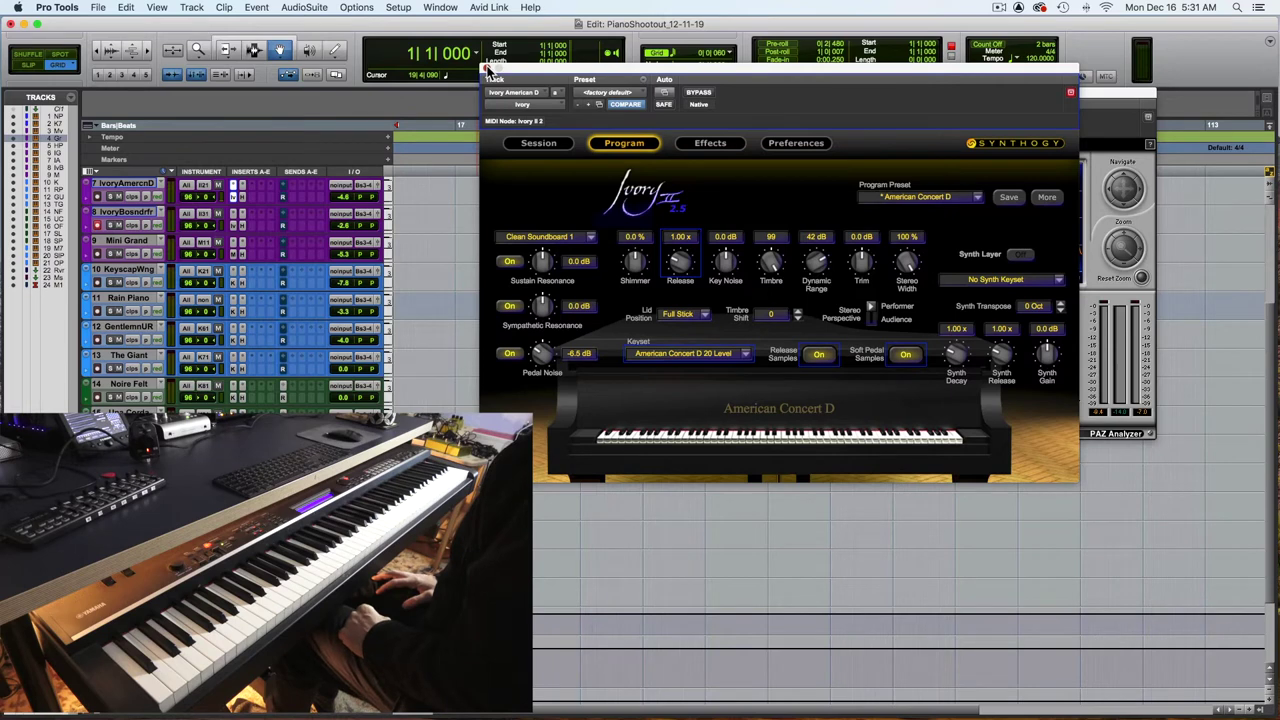
left_click(488, 69)
left_click(234, 227)
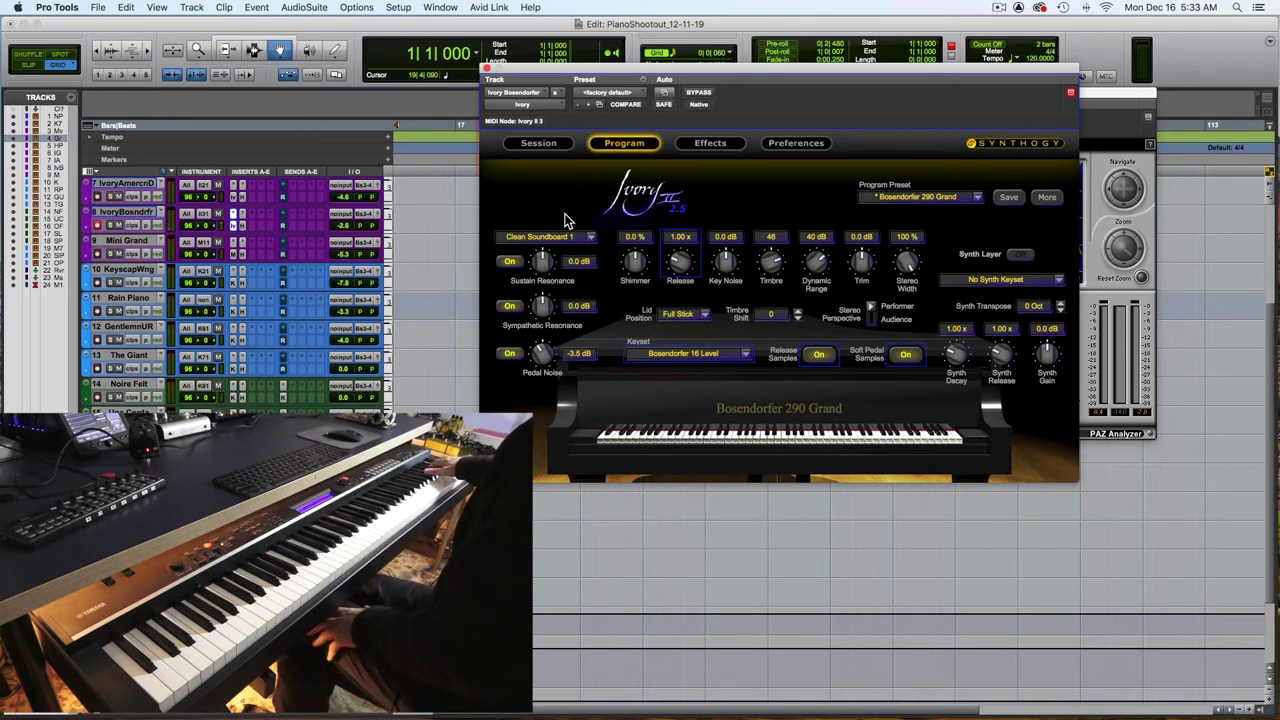
Step: Record-enable the Noire Pure, Keyscape C7, Maverick, Grandeur, HauschkaPian, IvoryGermanD and IvoryAmercnD tracks one at a time, auditioning each piano
scroll(122, 190, "up", 5)
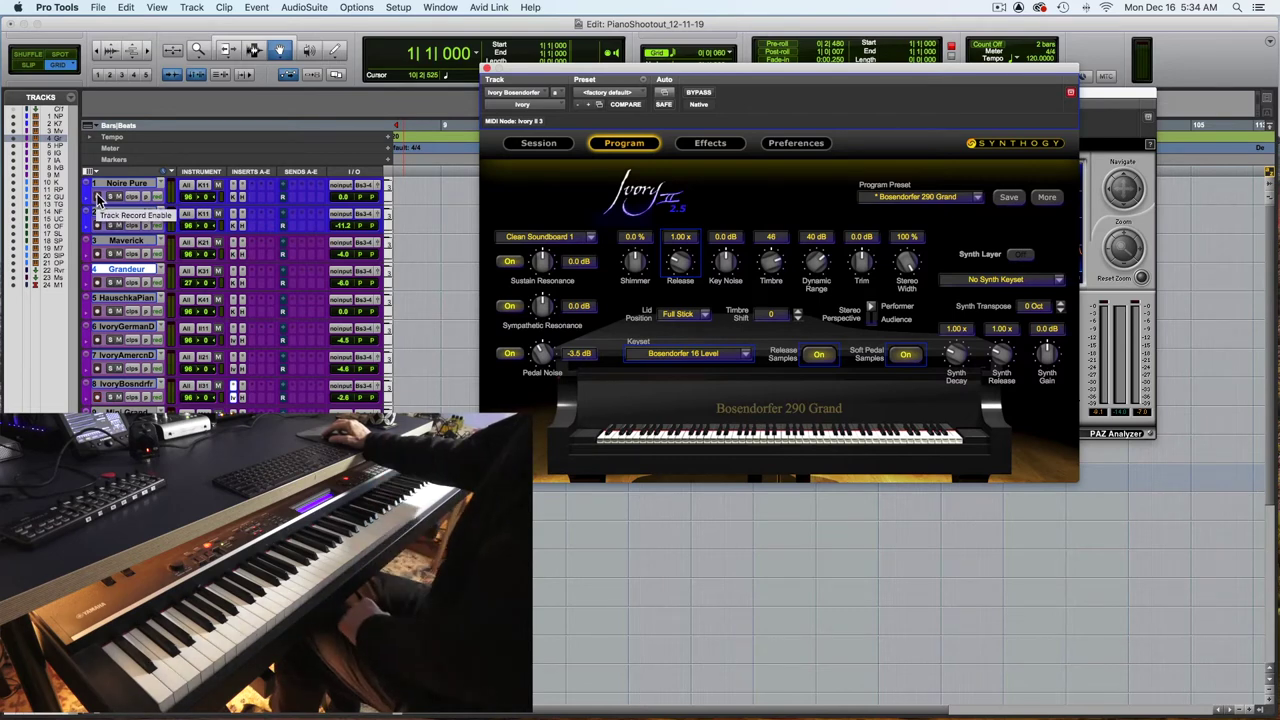
left_click(97, 197)
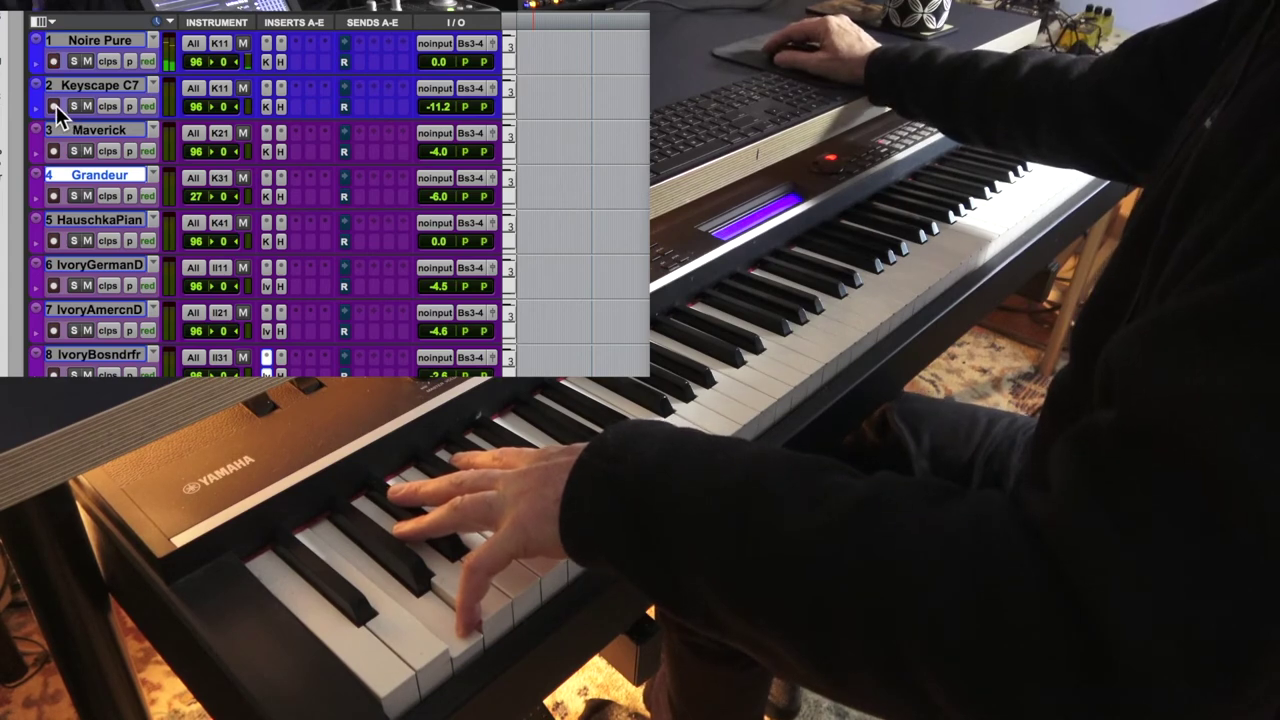
left_click(53, 106)
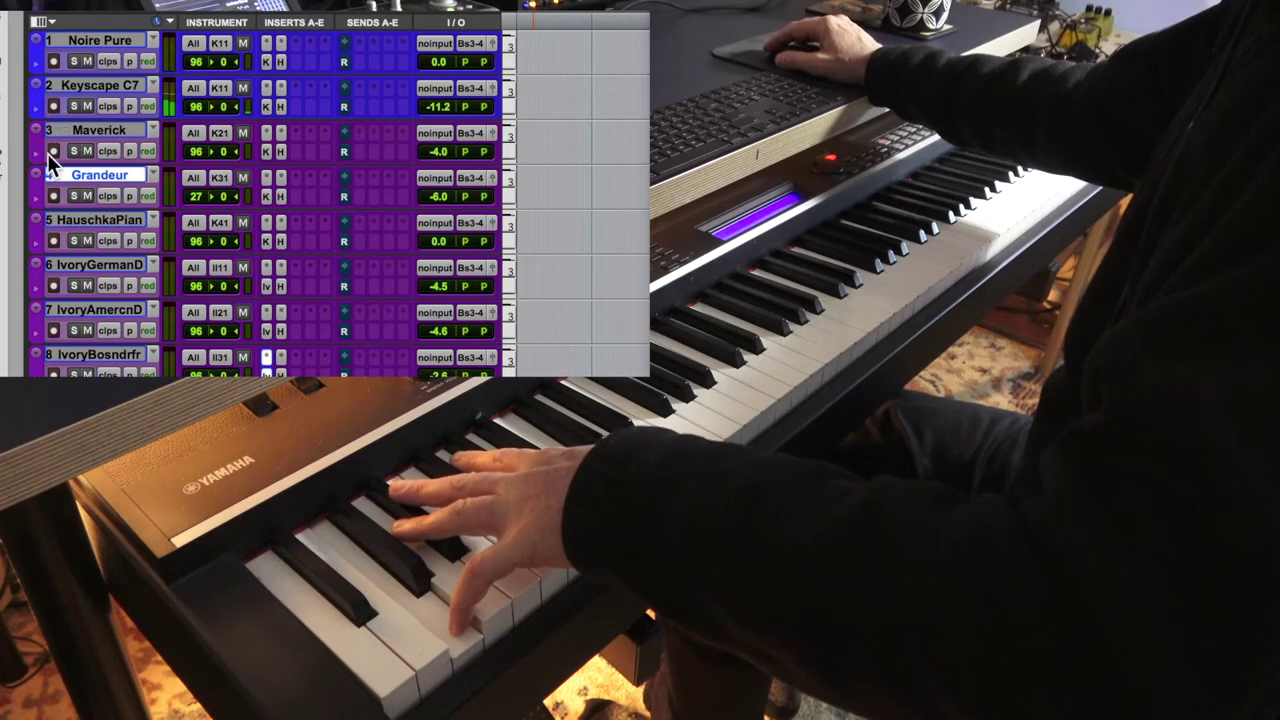
left_click(51, 152)
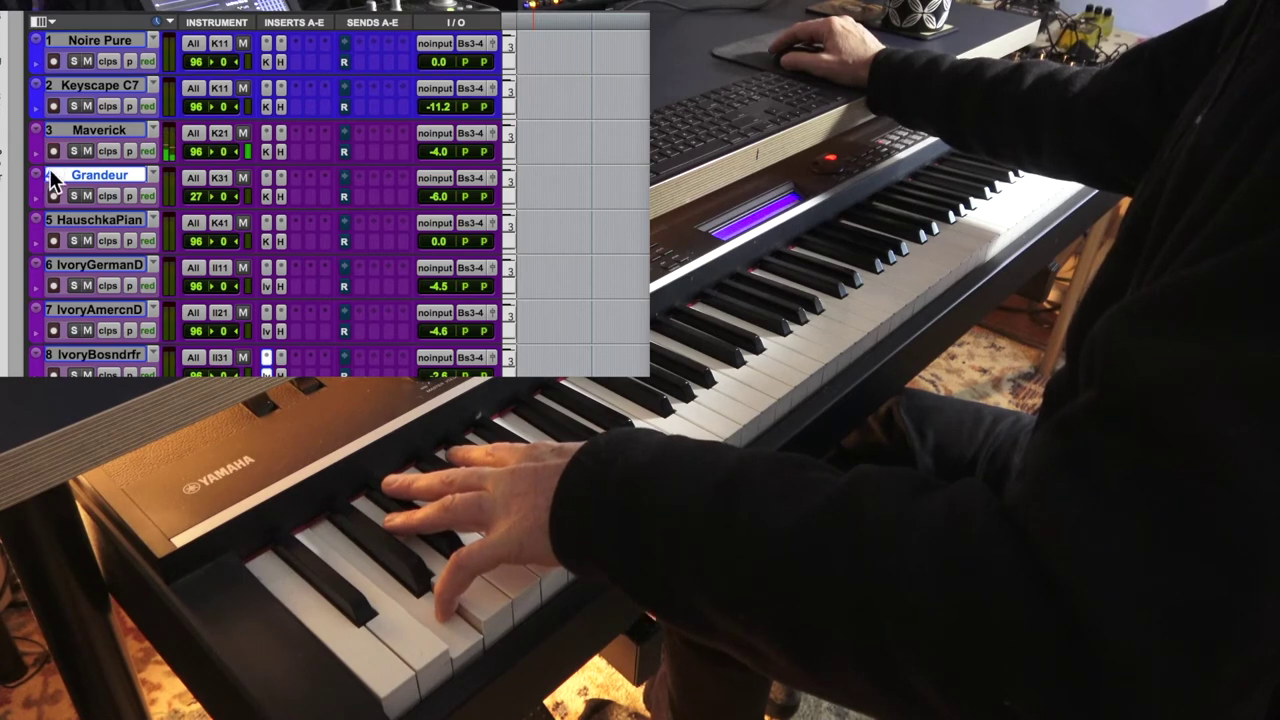
left_click(53, 197)
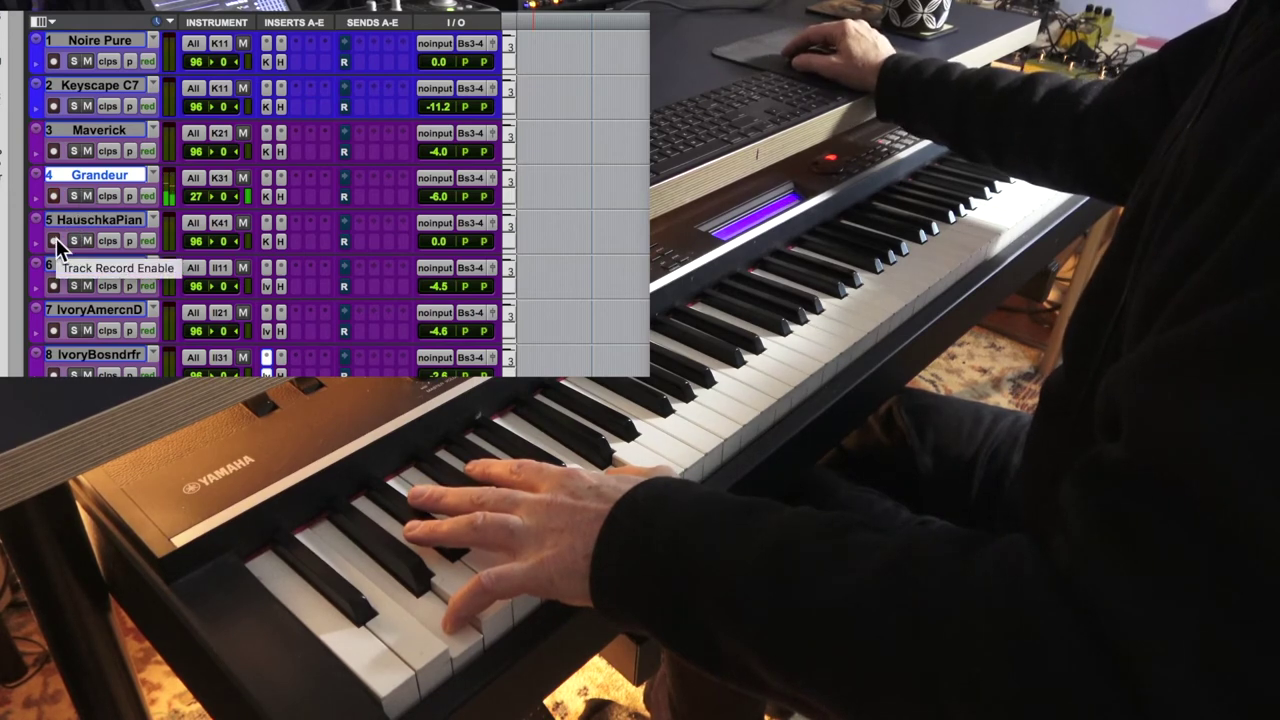
left_click(56, 238)
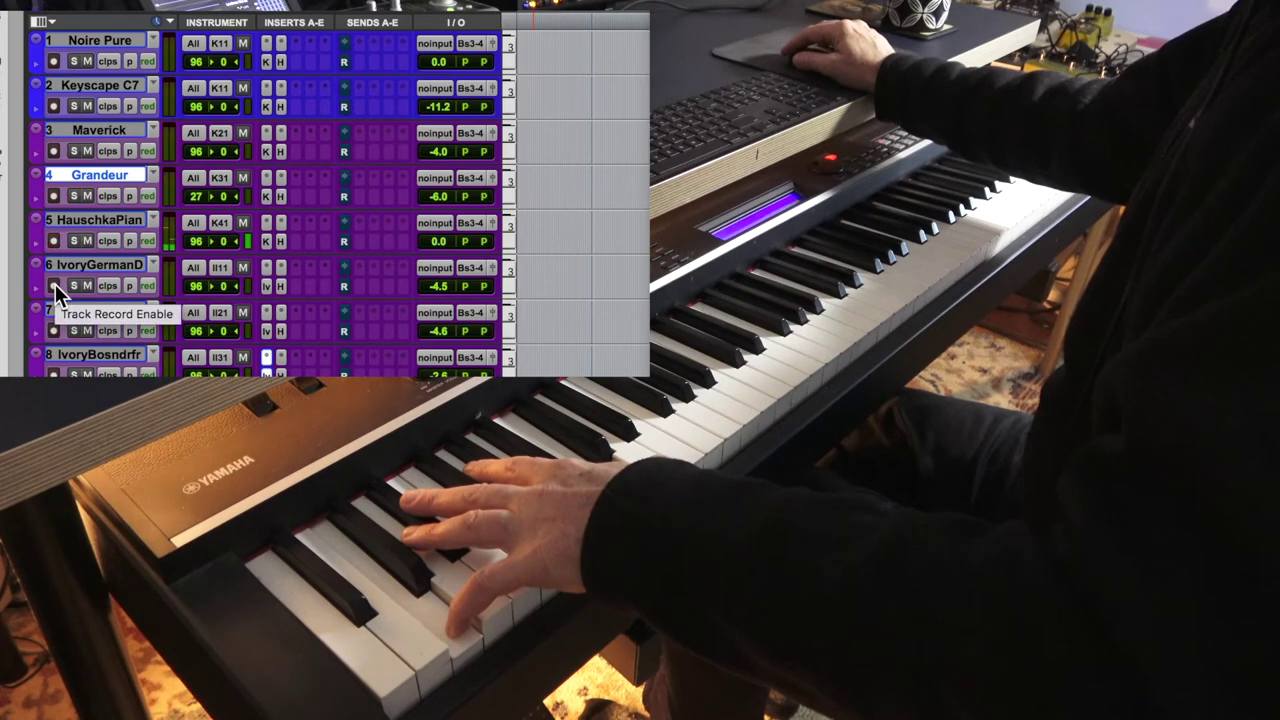
left_click(55, 284)
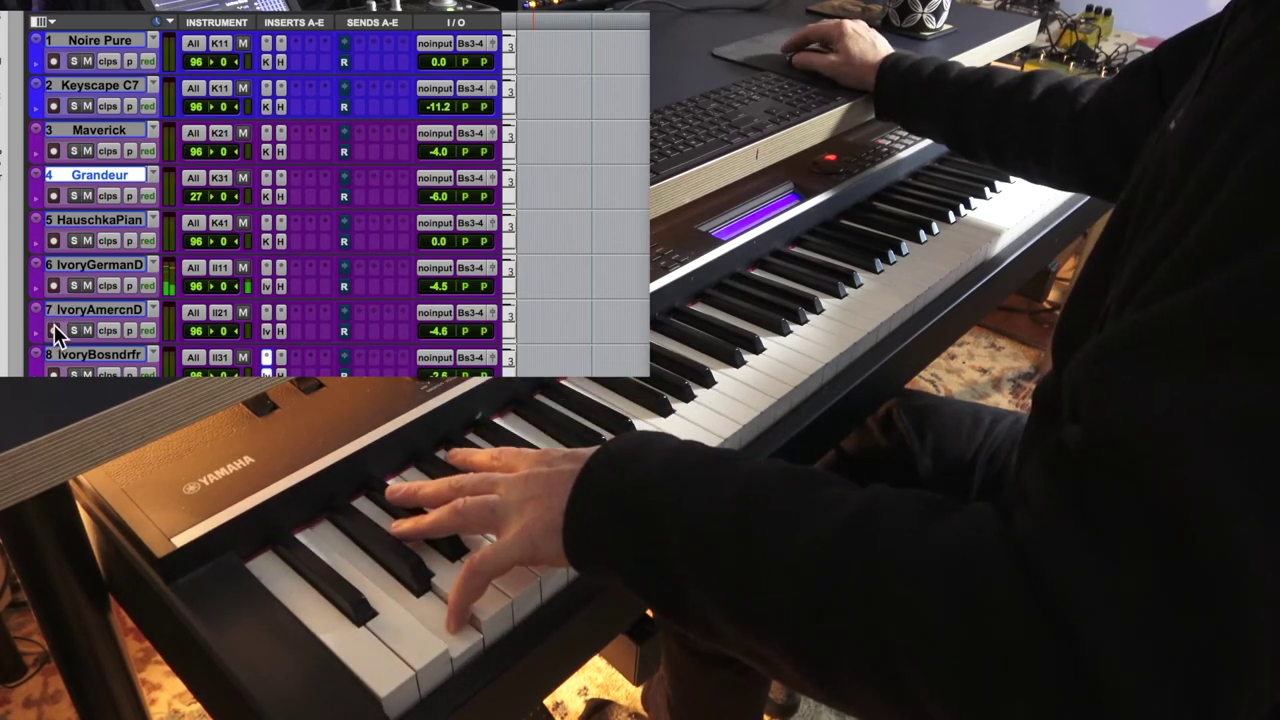
left_click(54, 328)
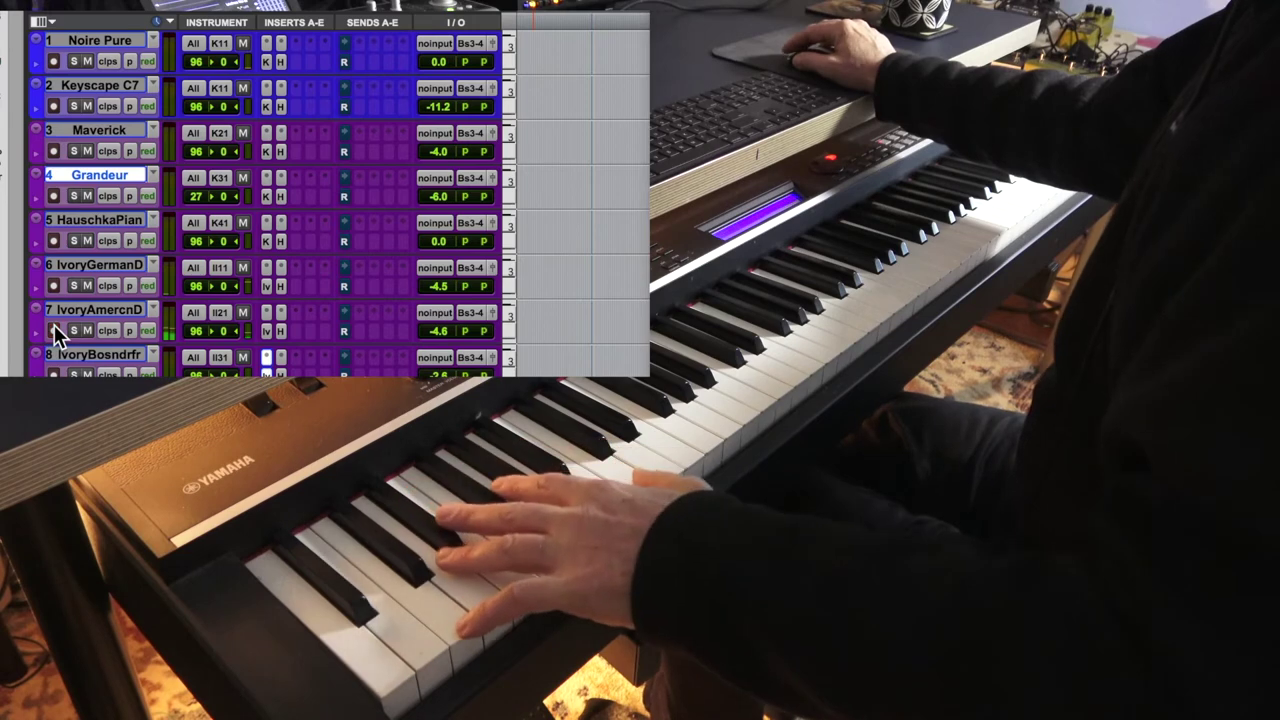